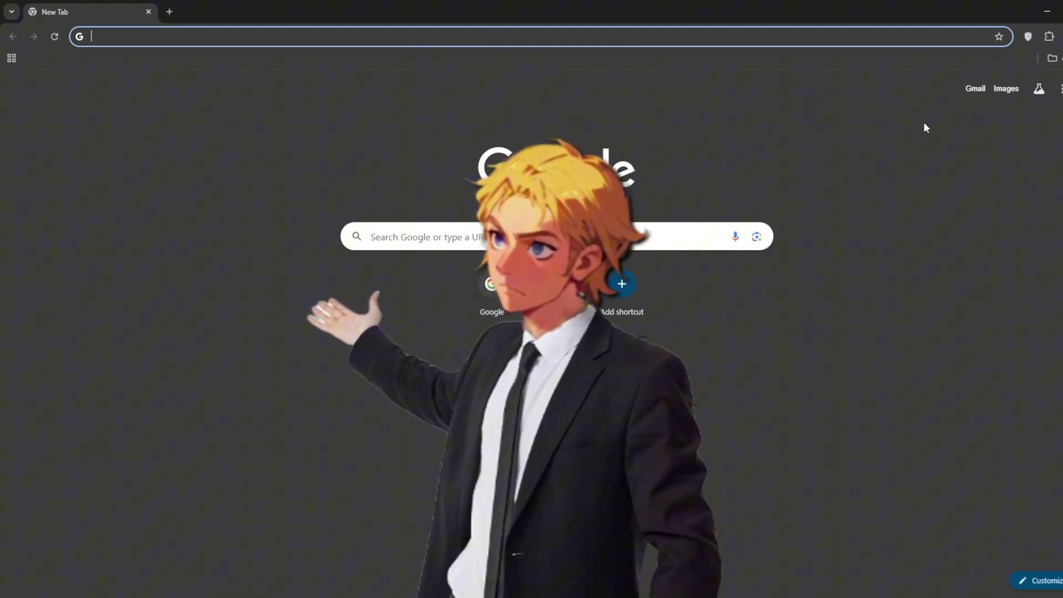
Load openart.ai/home in the Chrome tab from the address bar suggestion
left_click(331, 396)
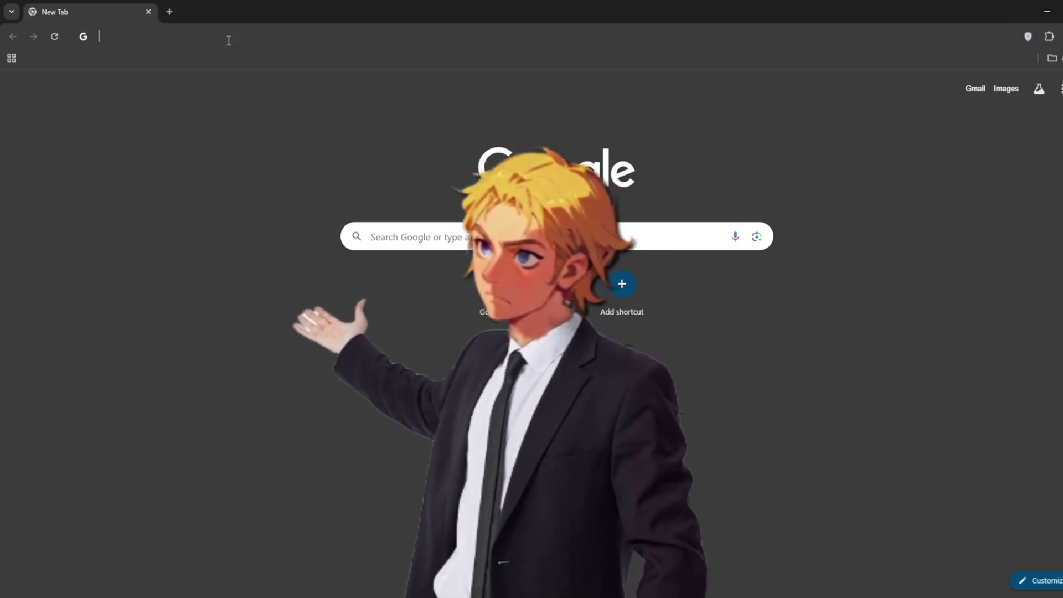
left_click(229, 39)
type("openart.ai/home")
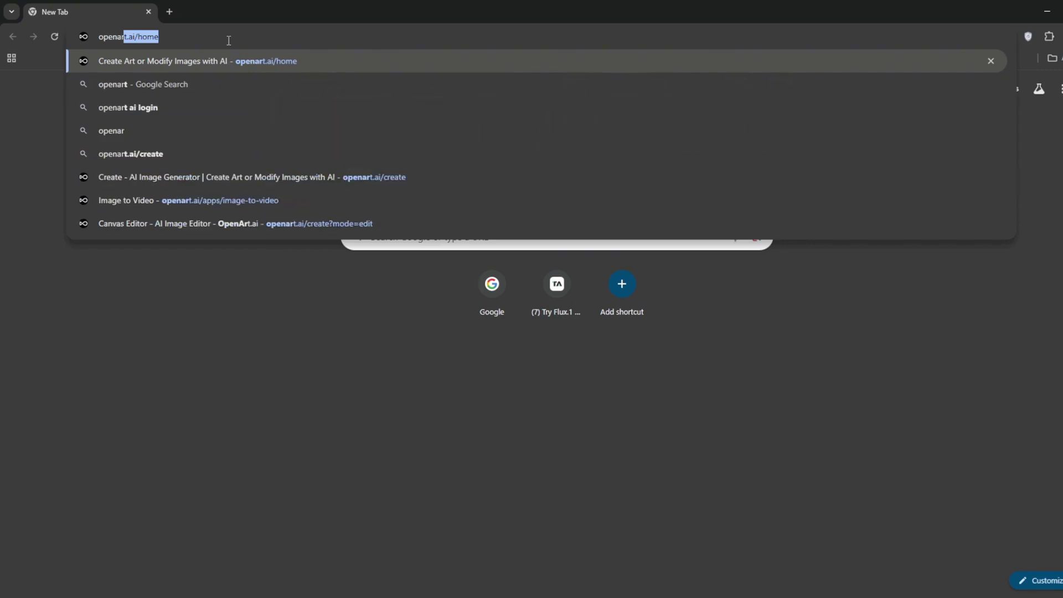
key("Return")
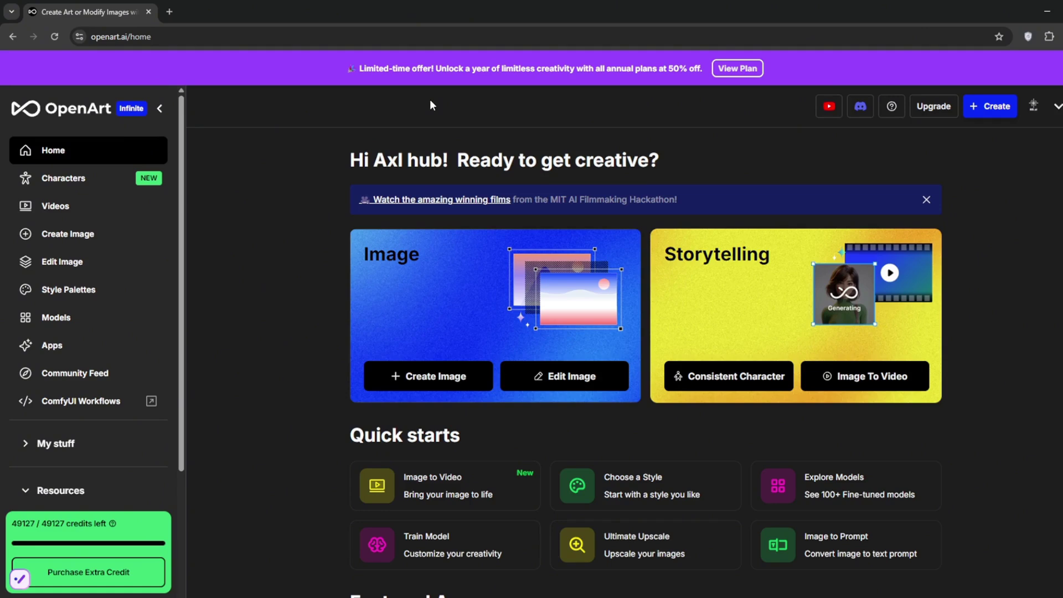
Open the Models page from Explore Models on the OpenArt home page
key("ctrl+l")
scroll(226, 200, "down", 3)
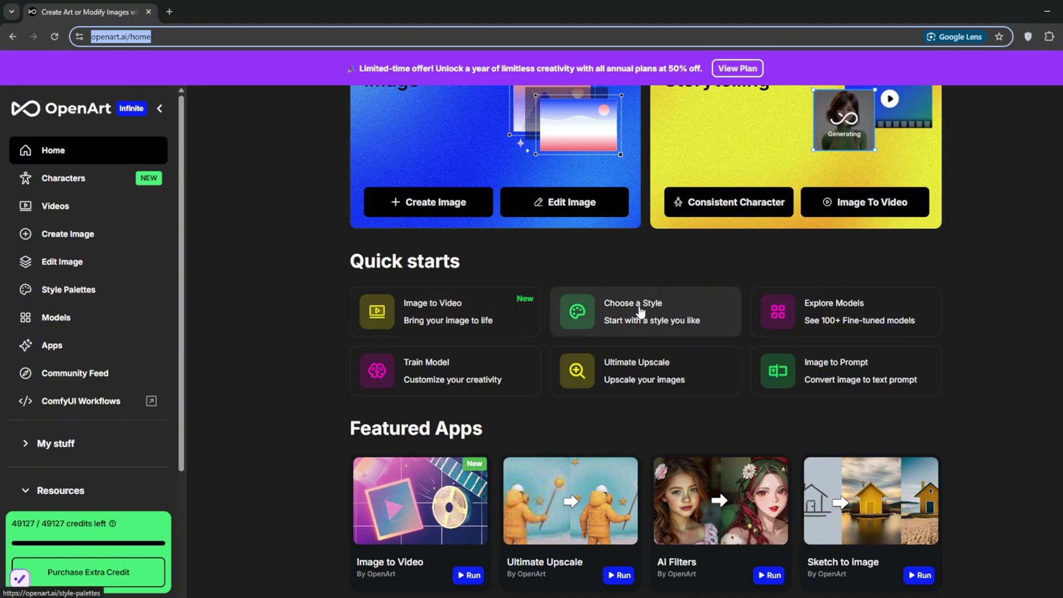
left_click(847, 313)
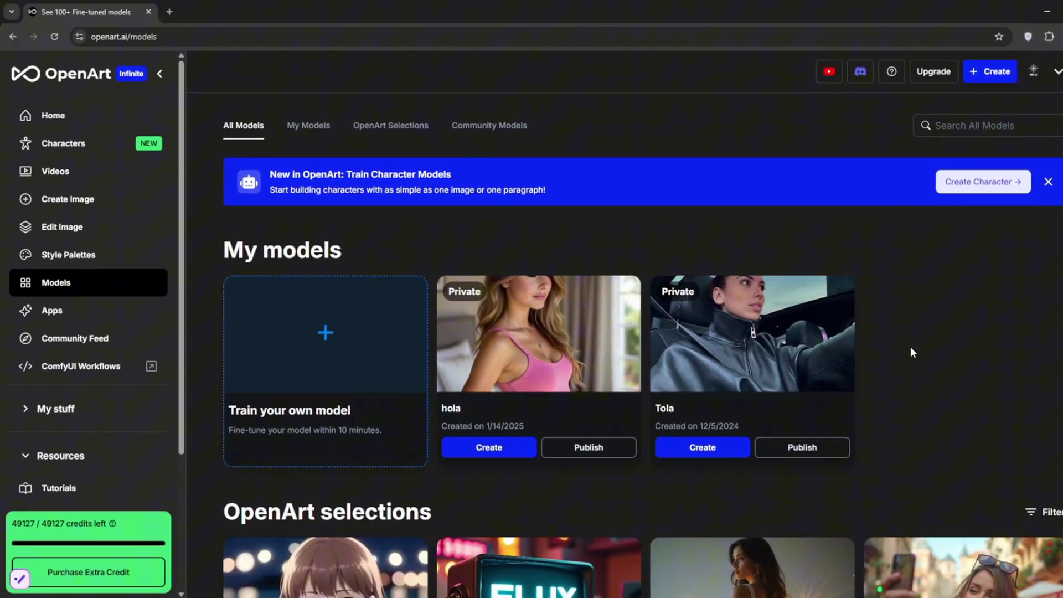
Scroll to OpenArt selections and show all 50+ models, starting with OpenArt SDXL
scroll(886, 340, "down", 2)
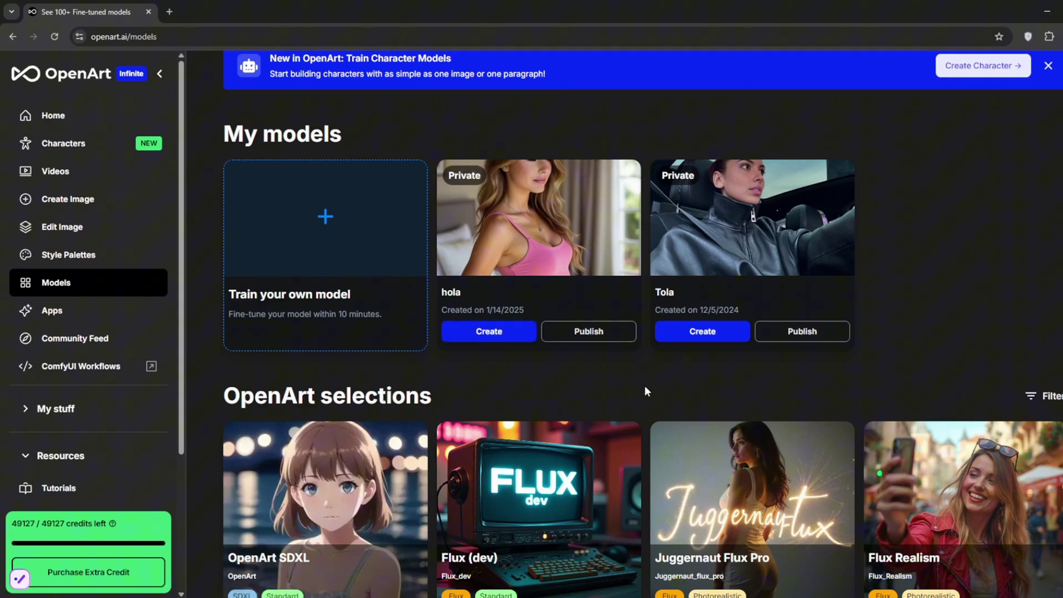
scroll(645, 385, "down", 3)
scroll(454, 511, "down", 5)
scroll(369, 449, "up", 4)
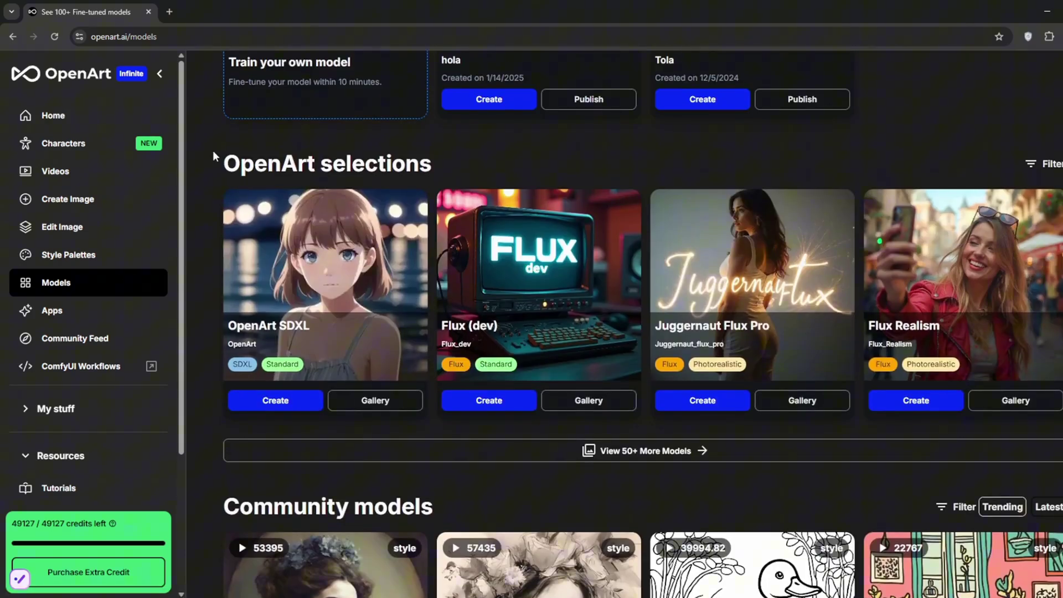
left_click_drag(212, 150, 478, 141)
scroll(479, 145, "down", 10)
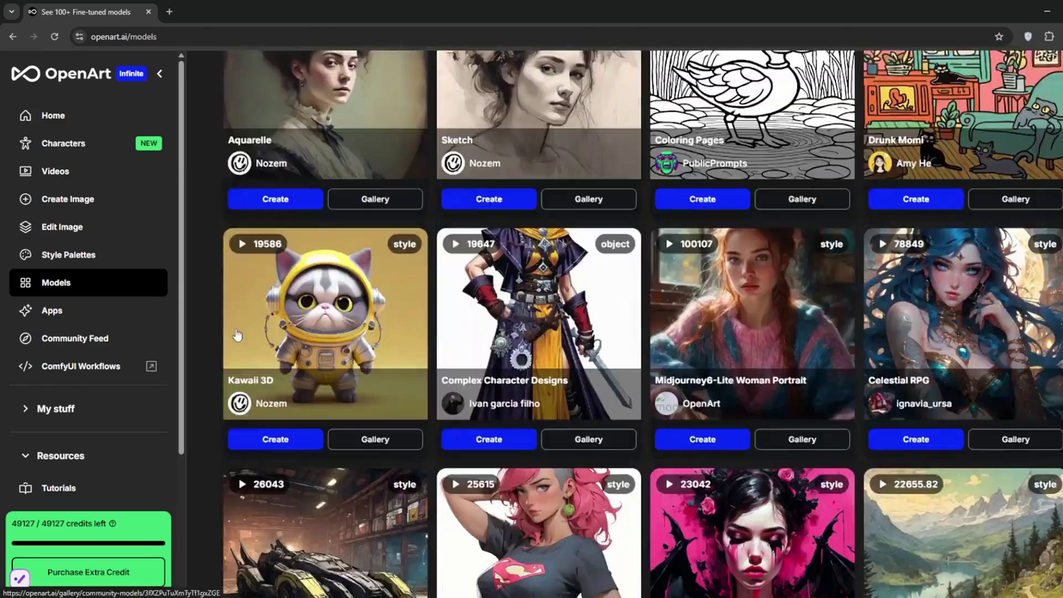
scroll(278, 334, "up", 8)
scroll(278, 334, "down", 7)
scroll(431, 338, "up", 10)
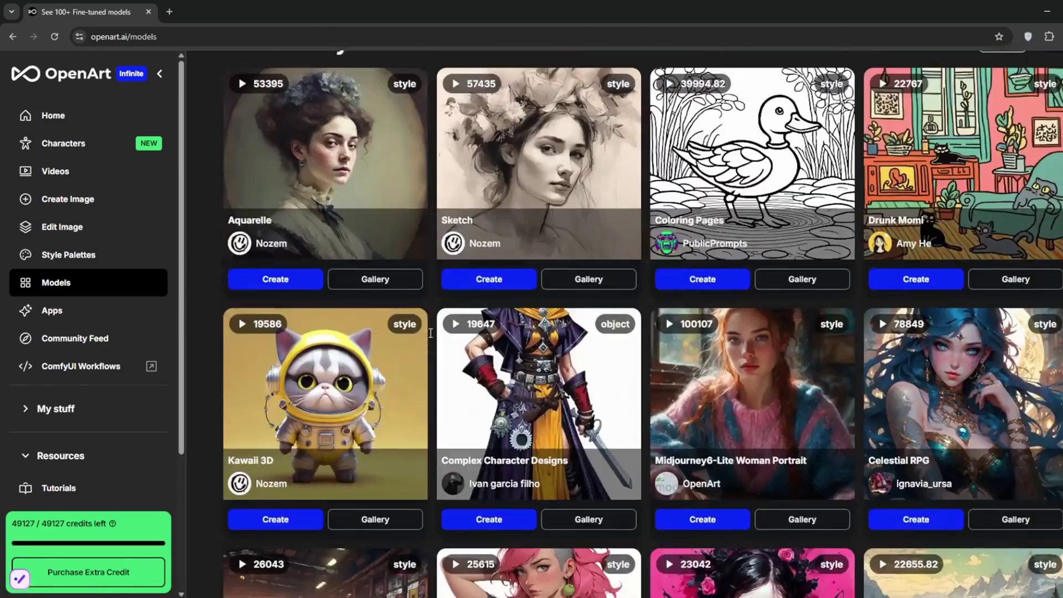
left_click(636, 452)
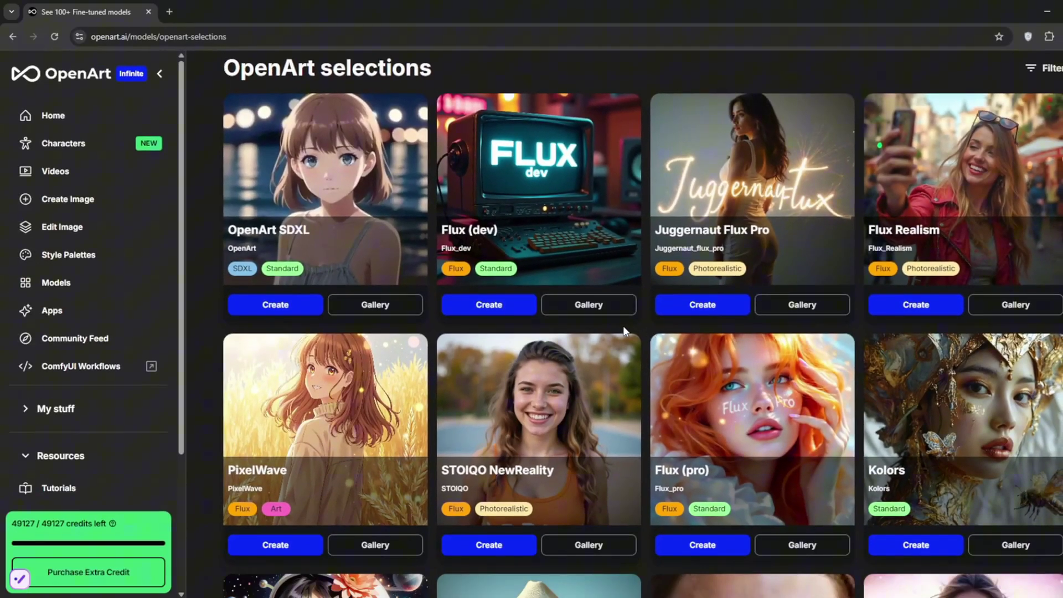
scroll(626, 324, "up", 2)
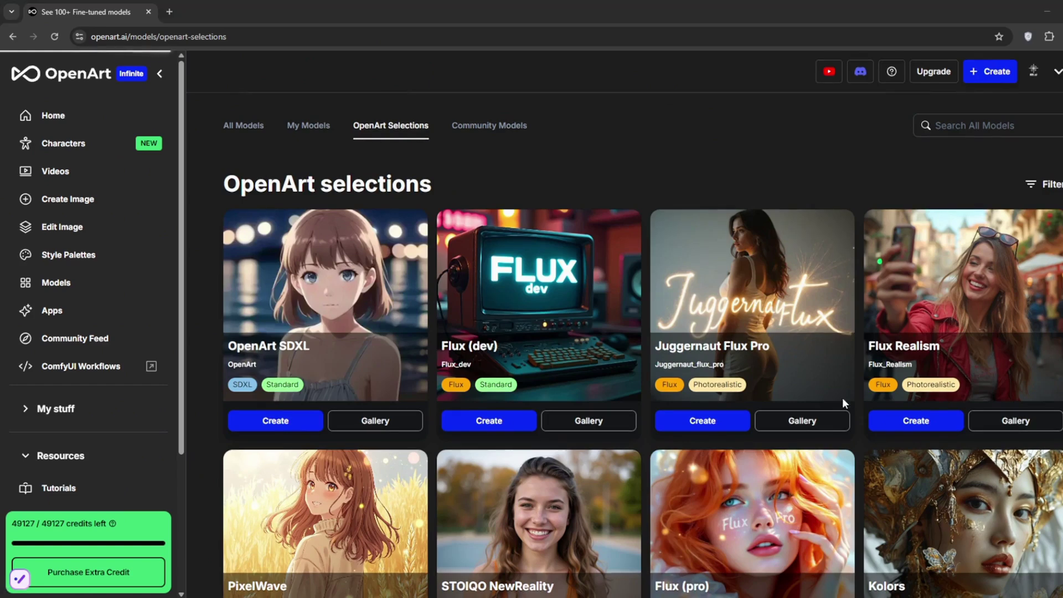
Return home and open Create Image, keeping Flux (pro) as the model
key("alt+Left")
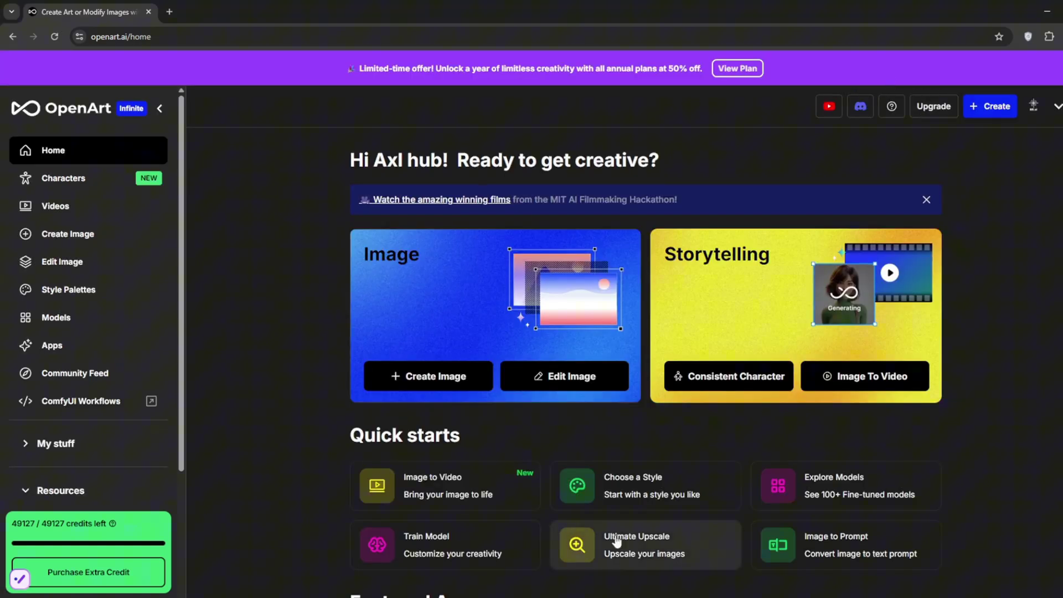
scroll(932, 512, "down", 2)
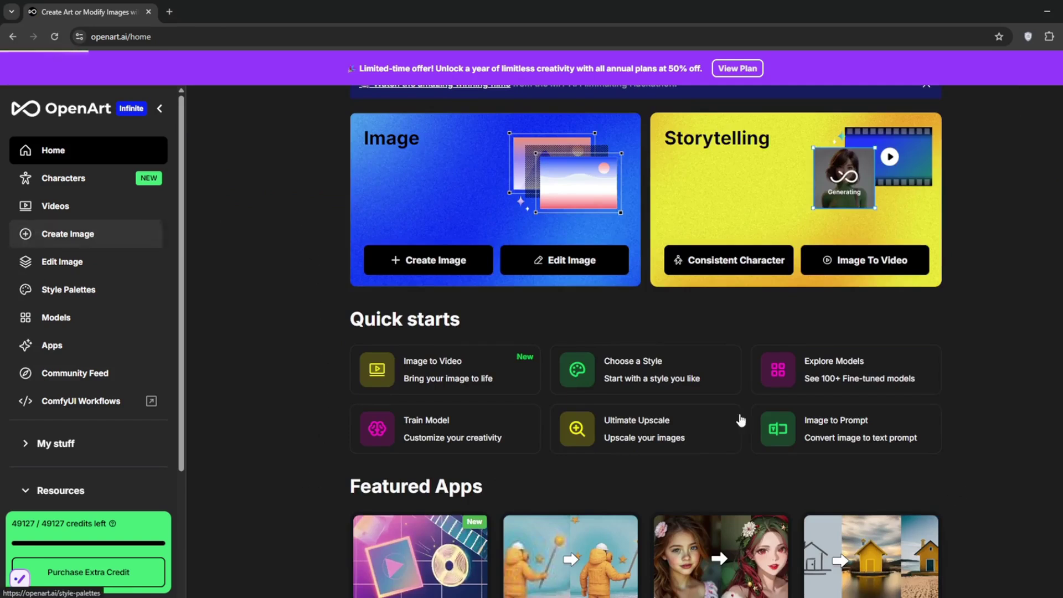
left_click(64, 234)
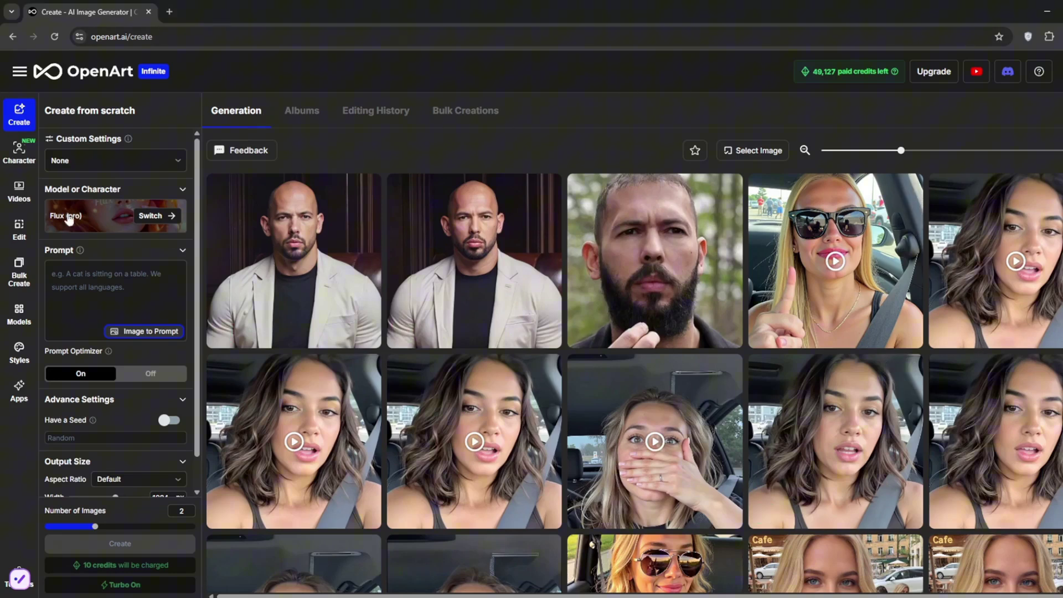
left_click(99, 216)
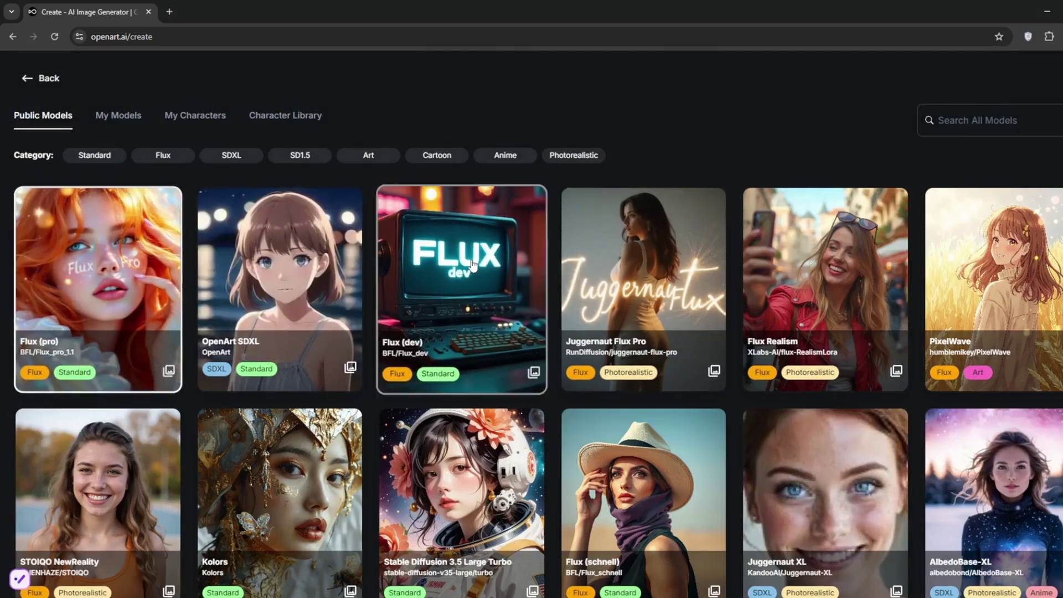
left_click(28, 78)
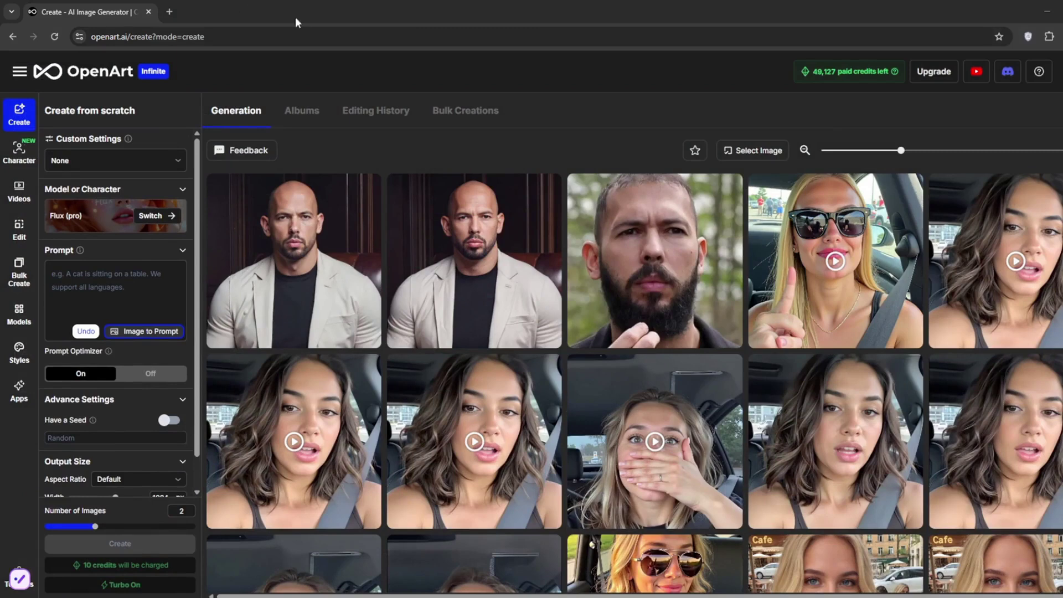
In Character Prompt & Reference, replace maina with lisa and add mona as second character
left_click(19, 151)
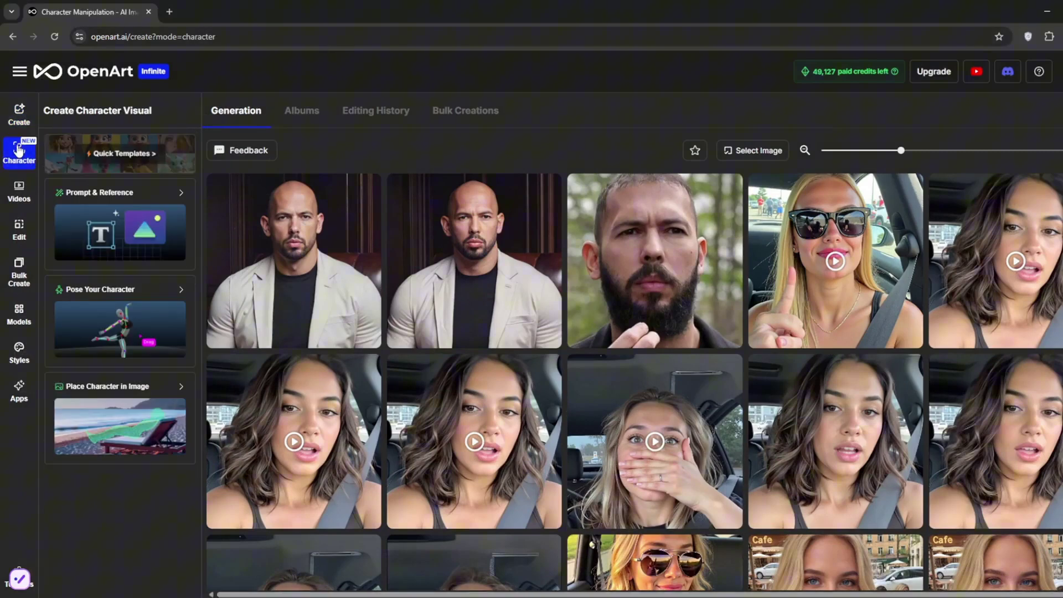
left_click(143, 195)
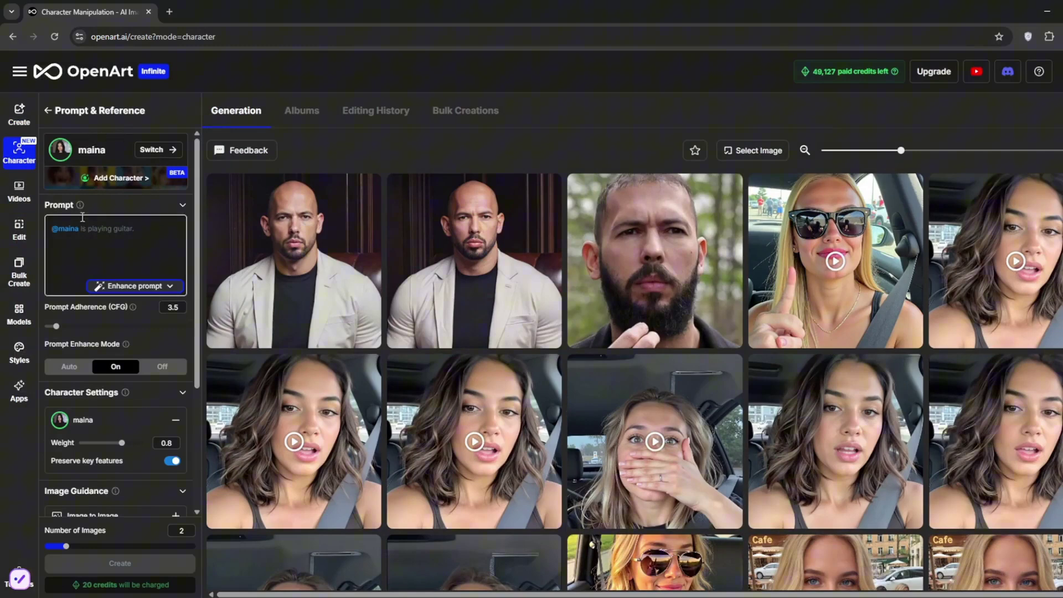
left_click(105, 157)
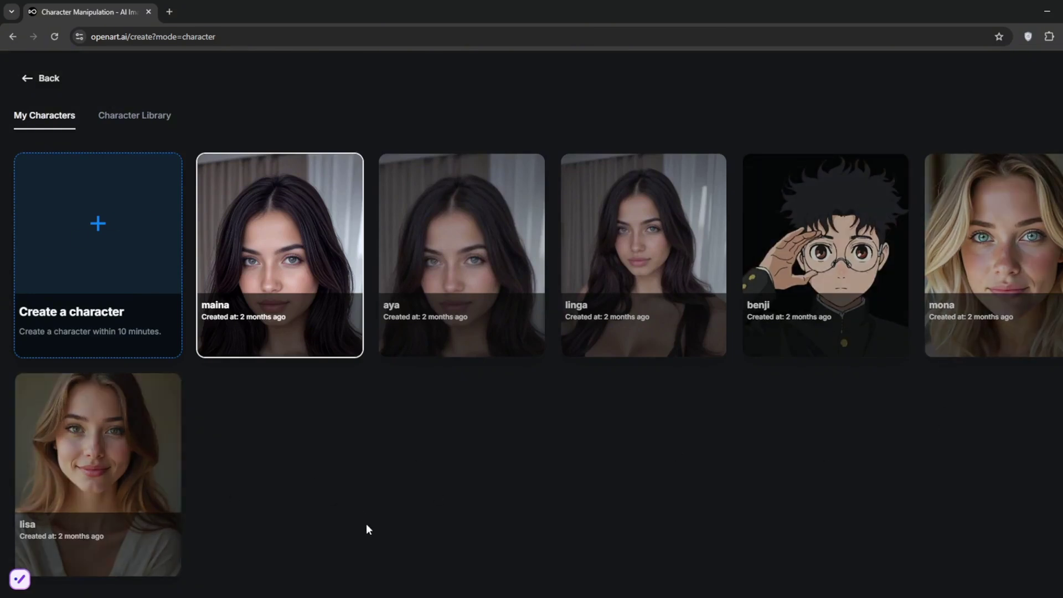
left_click(96, 451)
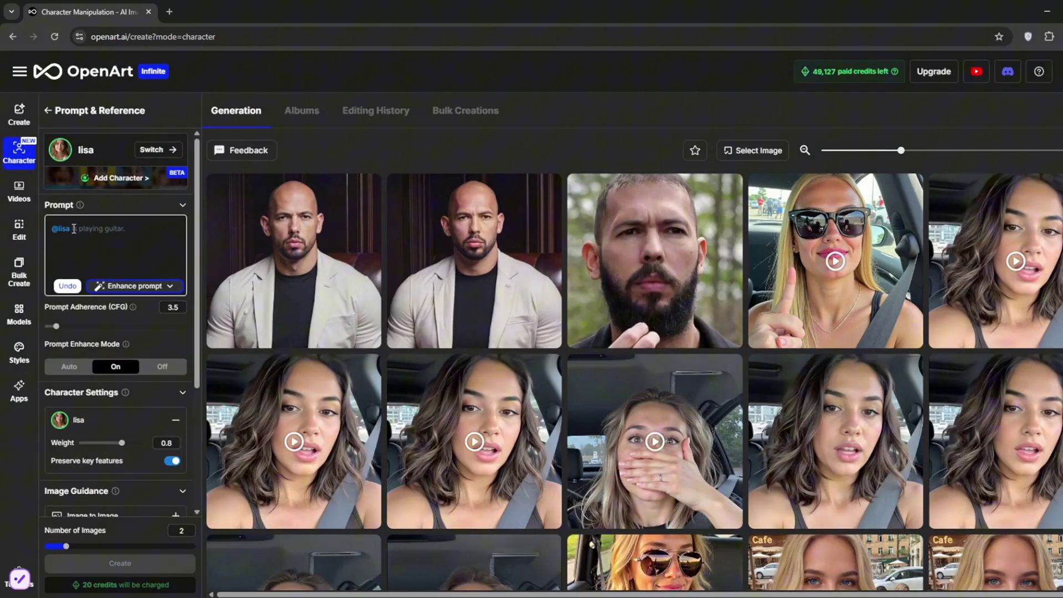
left_click(109, 180)
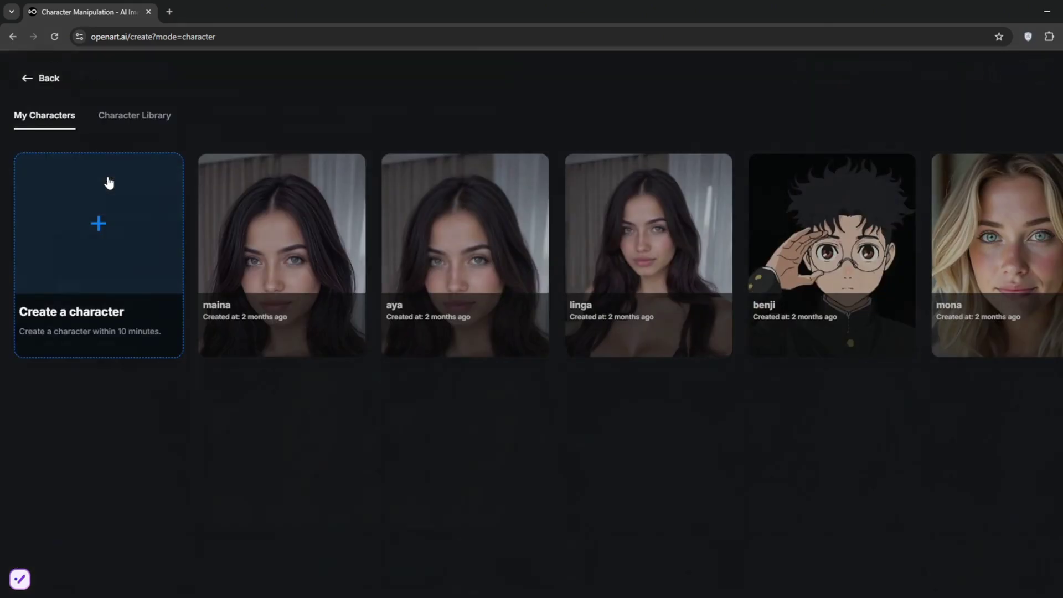
left_click(1002, 242)
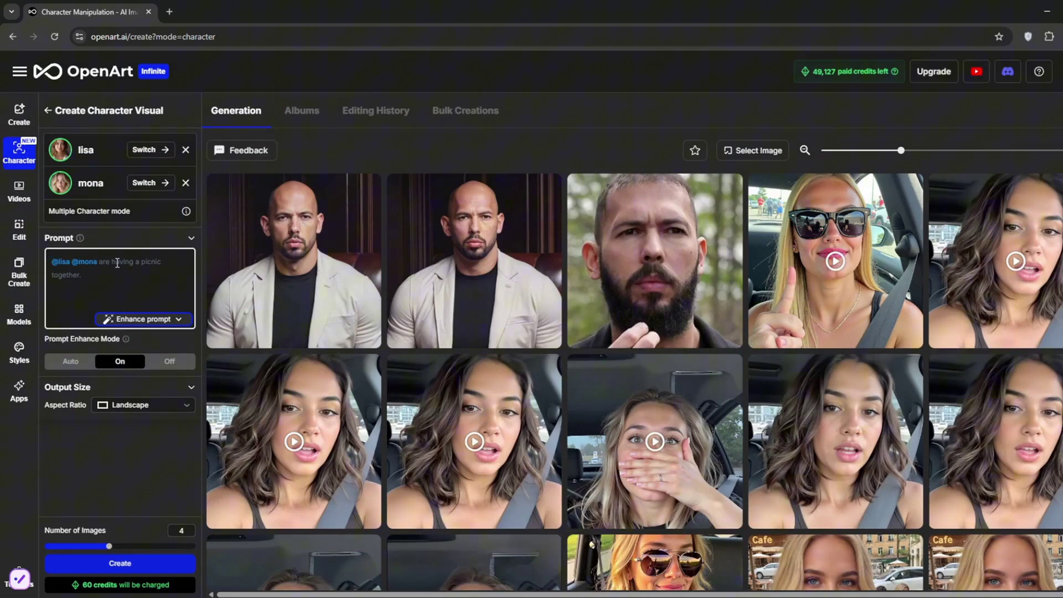
Start a sitting prompt and expand it into a detailed scene with prompt enhancement
type("sitting on the couch")
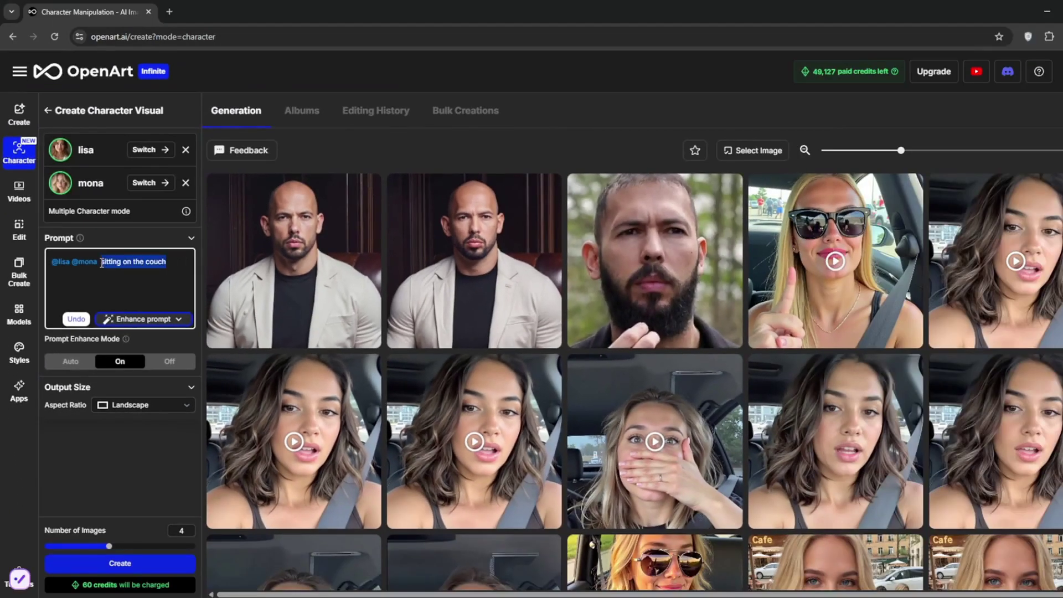
left_click(137, 323)
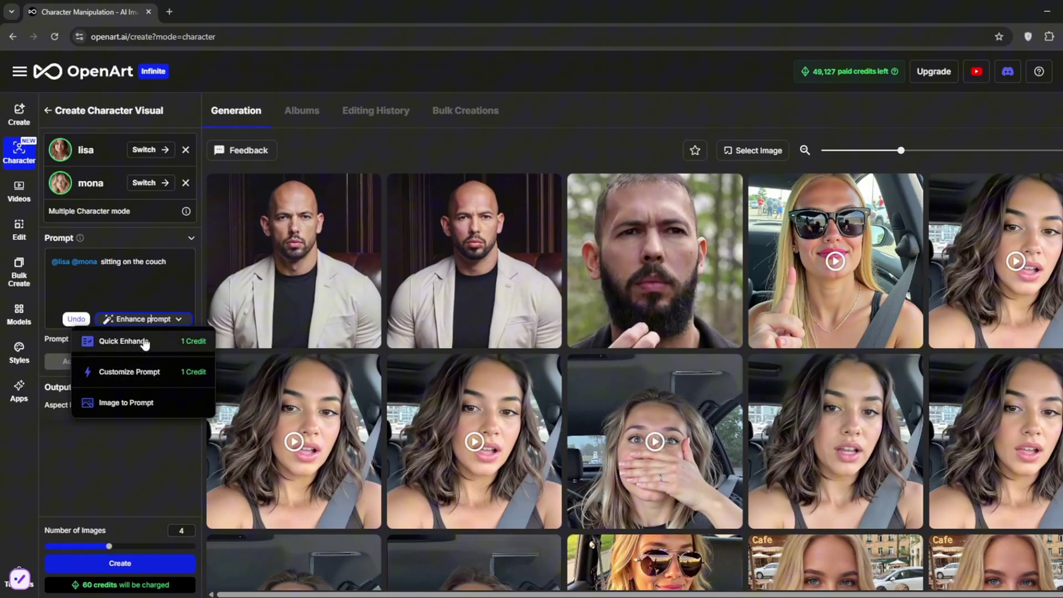
left_click(124, 341)
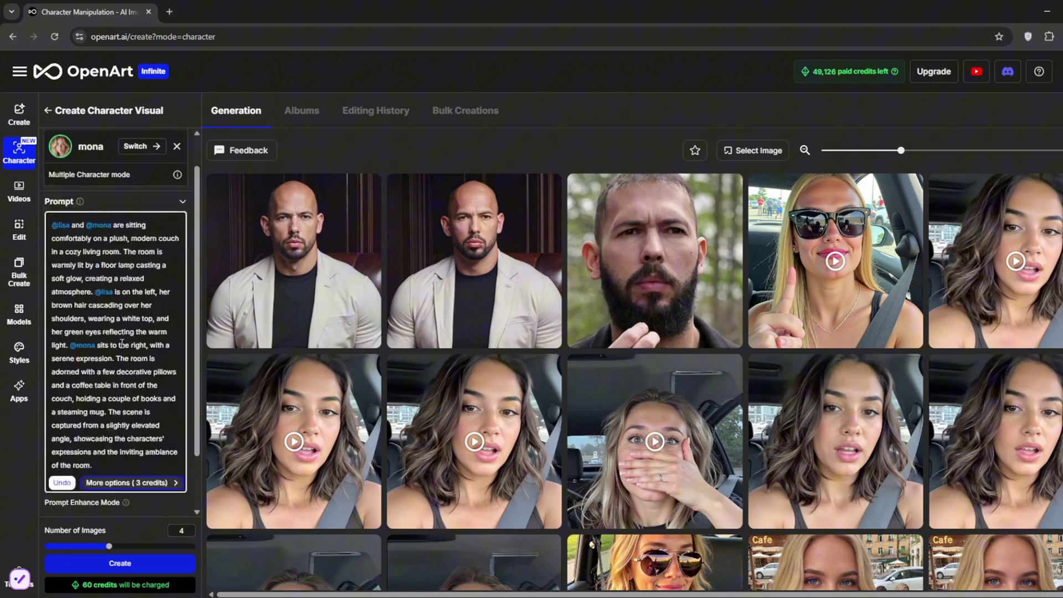
Set the aspect ratio to Landscape
scroll(110, 462, "down", 2)
left_click(131, 508)
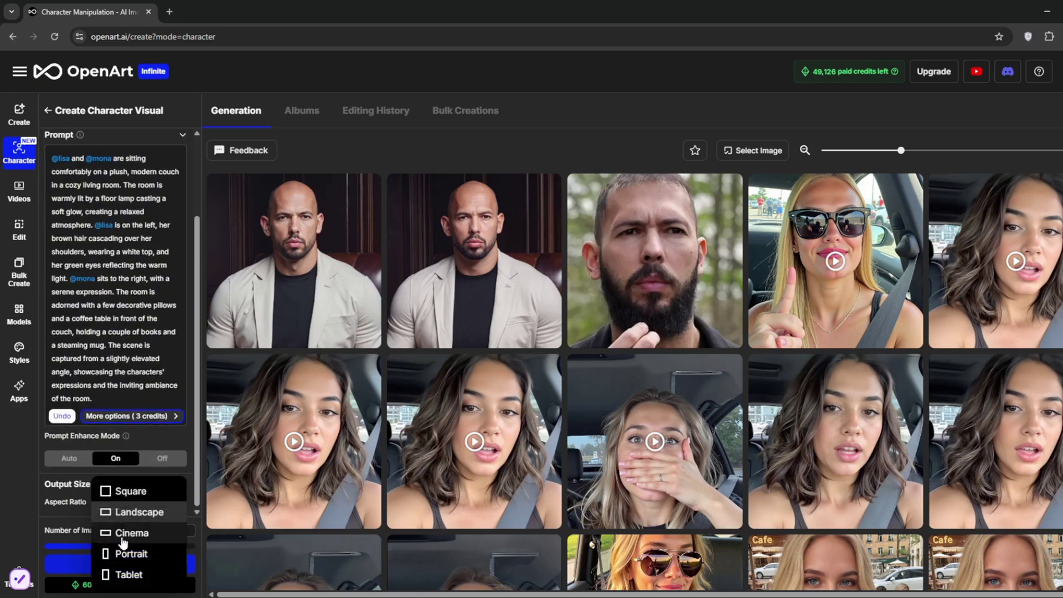
left_click(130, 511)
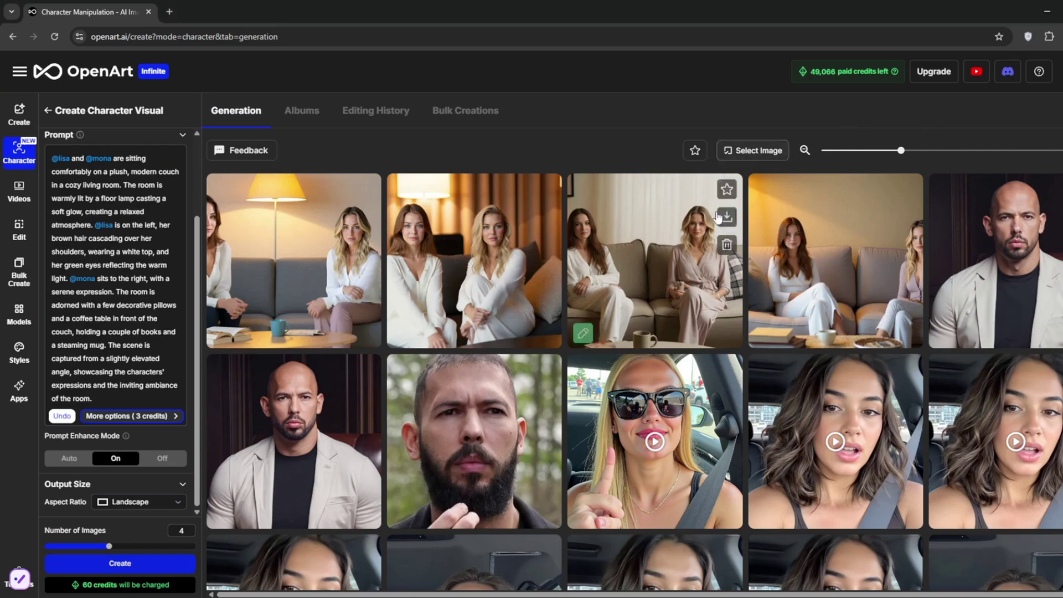
Browse the generated couch images at full size
left_click(807, 233)
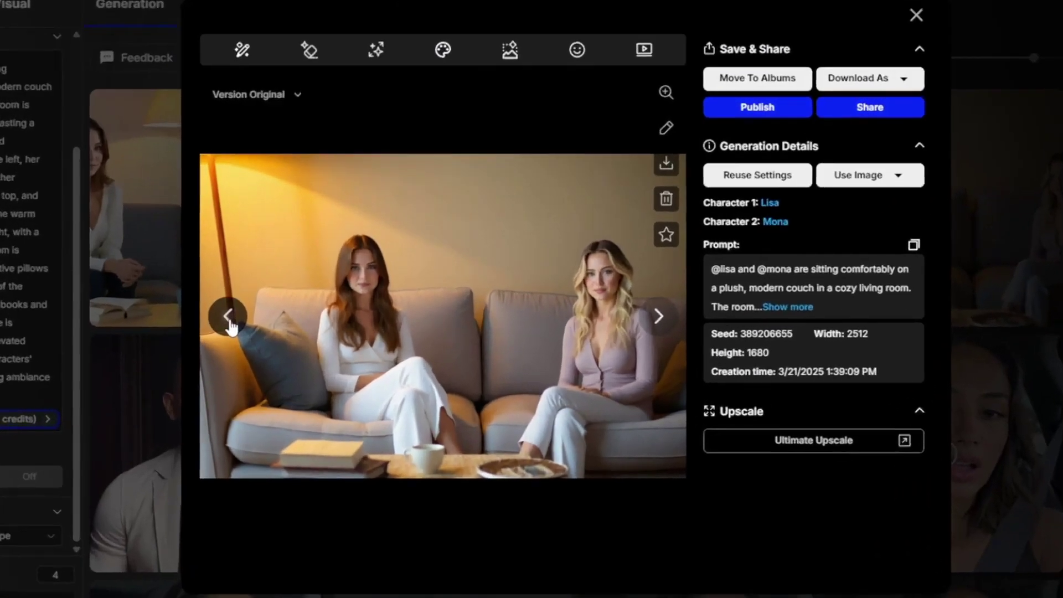
left_click(309, 343)
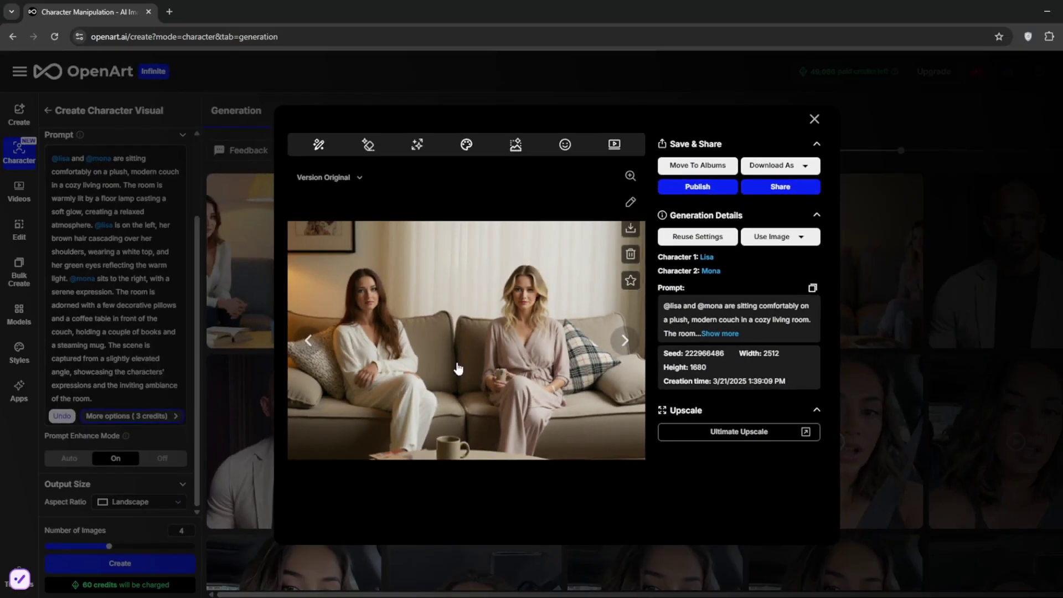
left_click(85, 285)
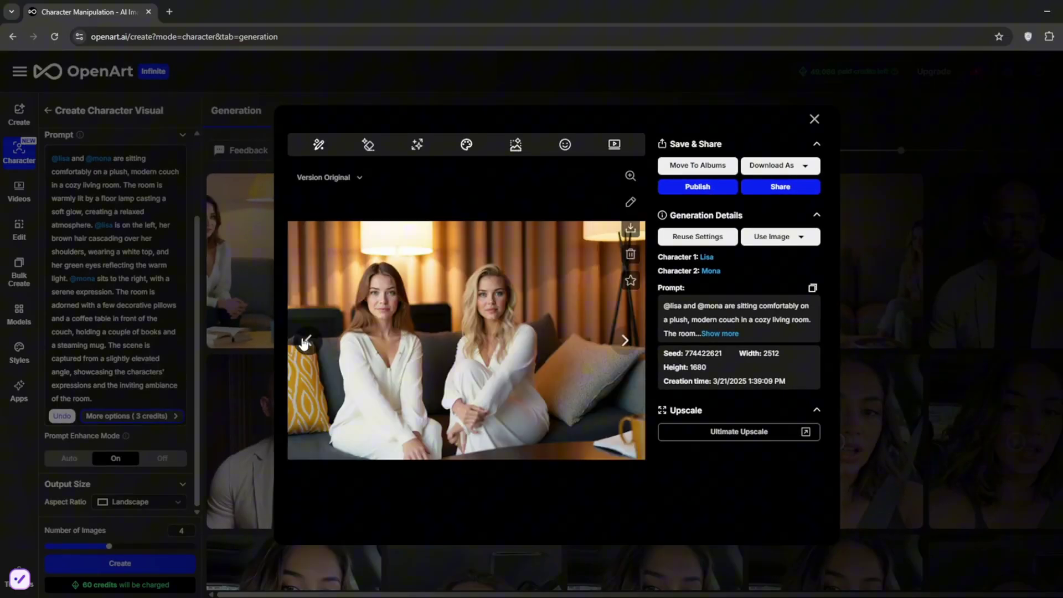
left_click(401, 88)
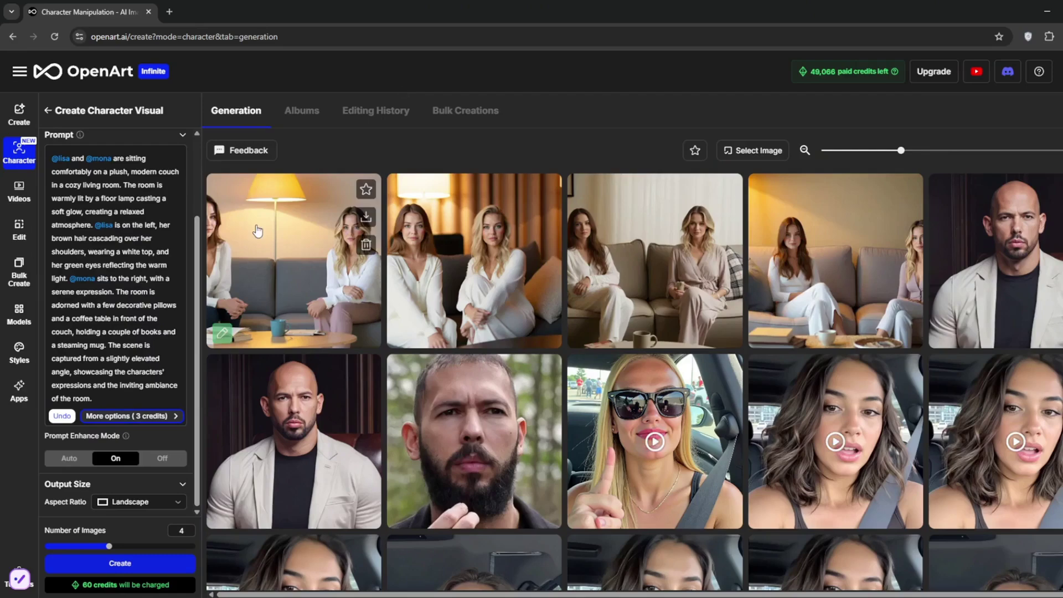
Download the lamp-lit couch image as the original file
left_click(257, 229)
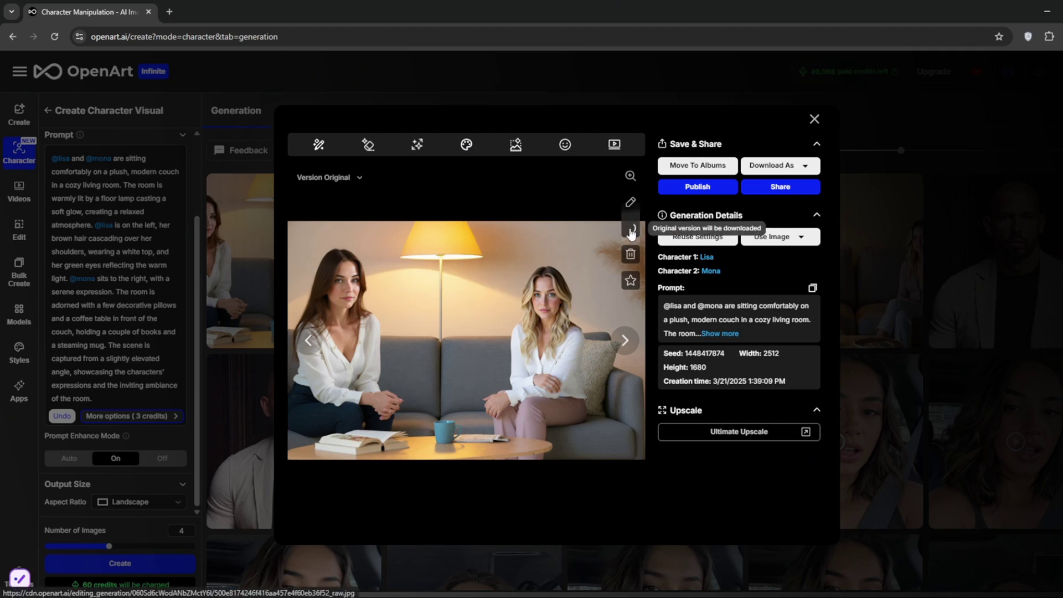
left_click(630, 232)
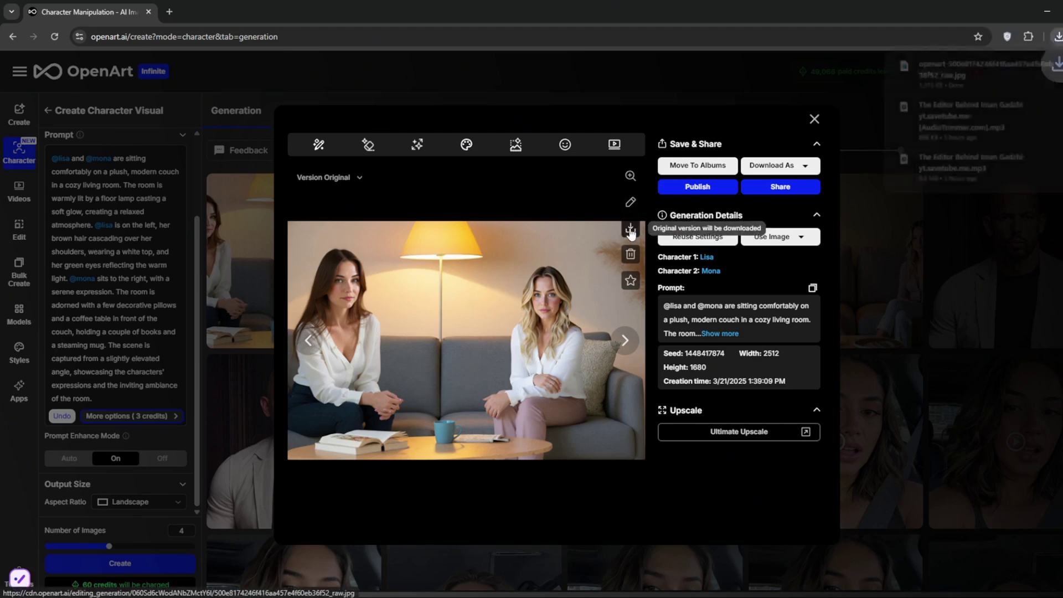
left_click(582, 72)
left_click_drag(112, 159, 145, 406)
key("BackSpace")
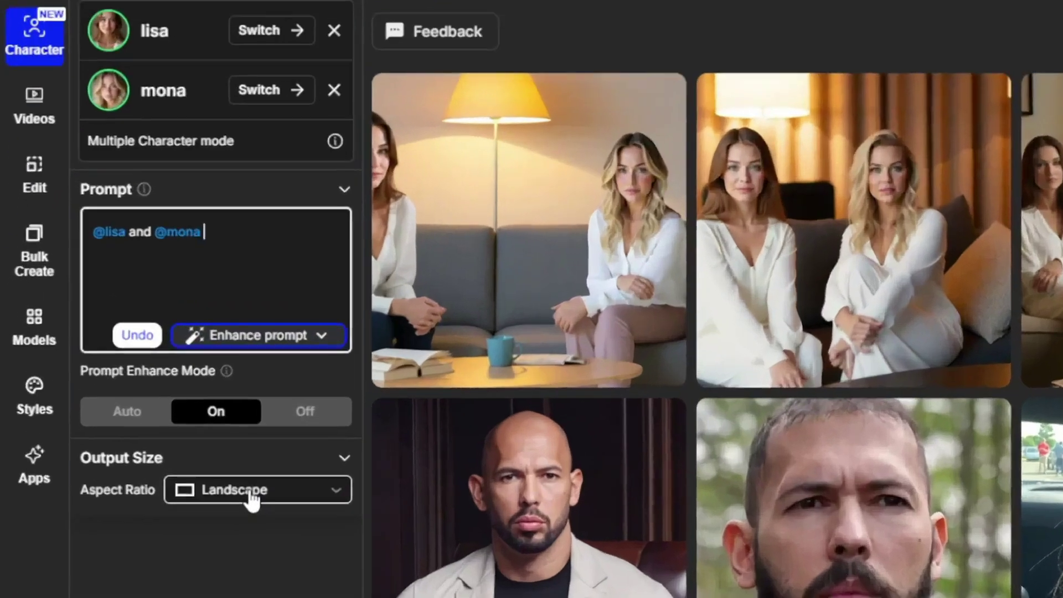
type("talking to each")
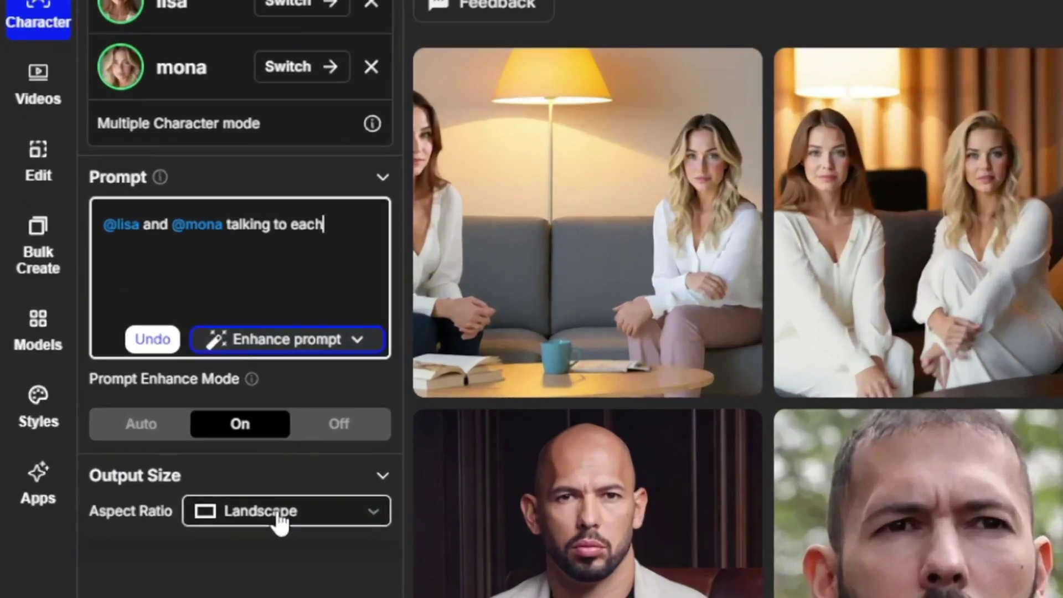
left_click_drag(162, 265, 115, 266)
type("standing ")
type("in the park")
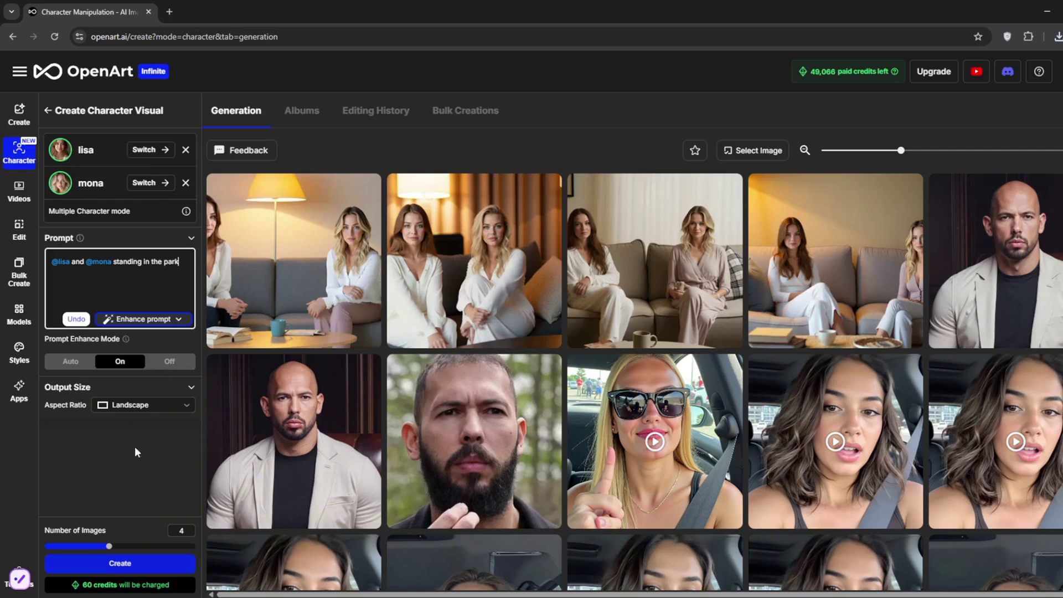
left_click_drag(109, 546, 153, 546)
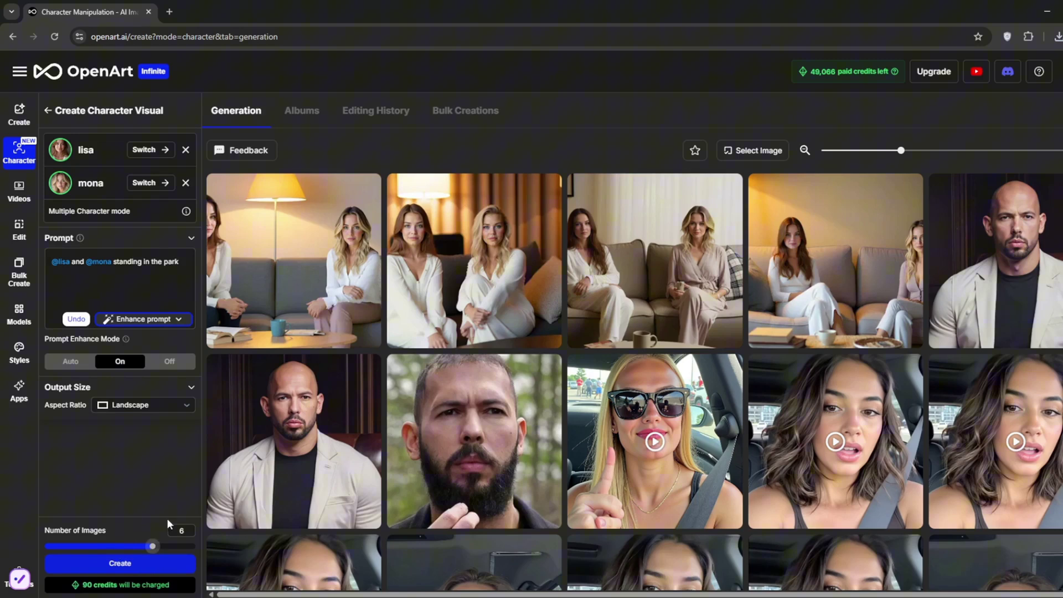
left_click(116, 564)
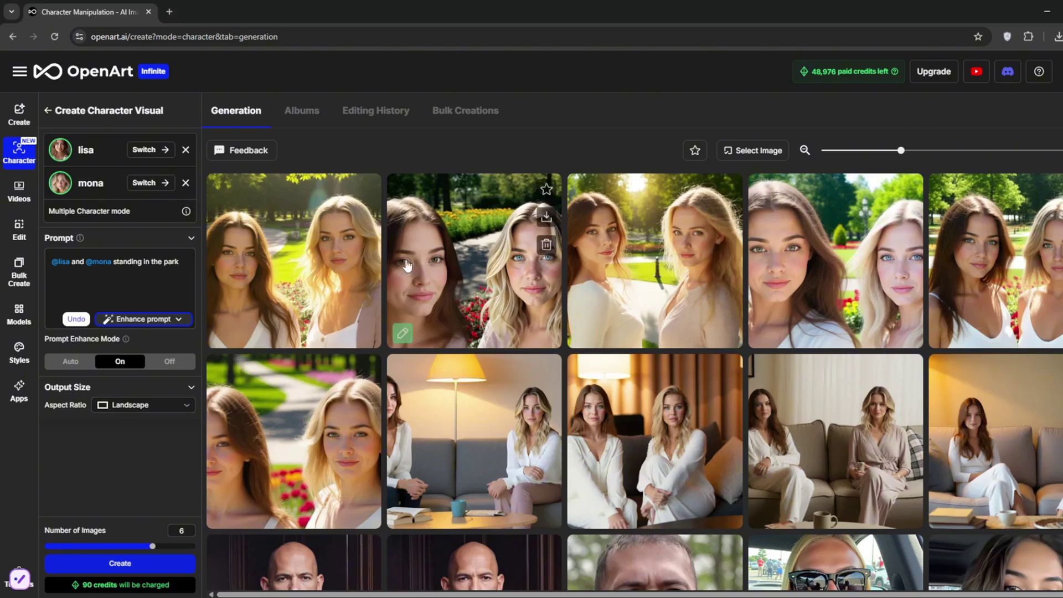
Compare the park images at full size, ending on the red-flowers image with its details
left_click(360, 268)
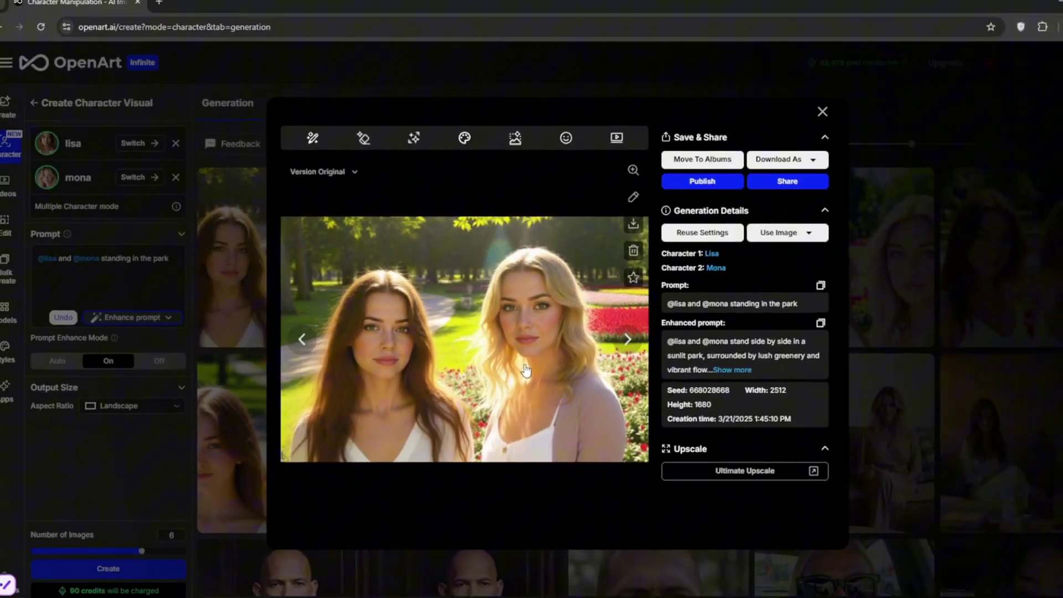
left_click(708, 306)
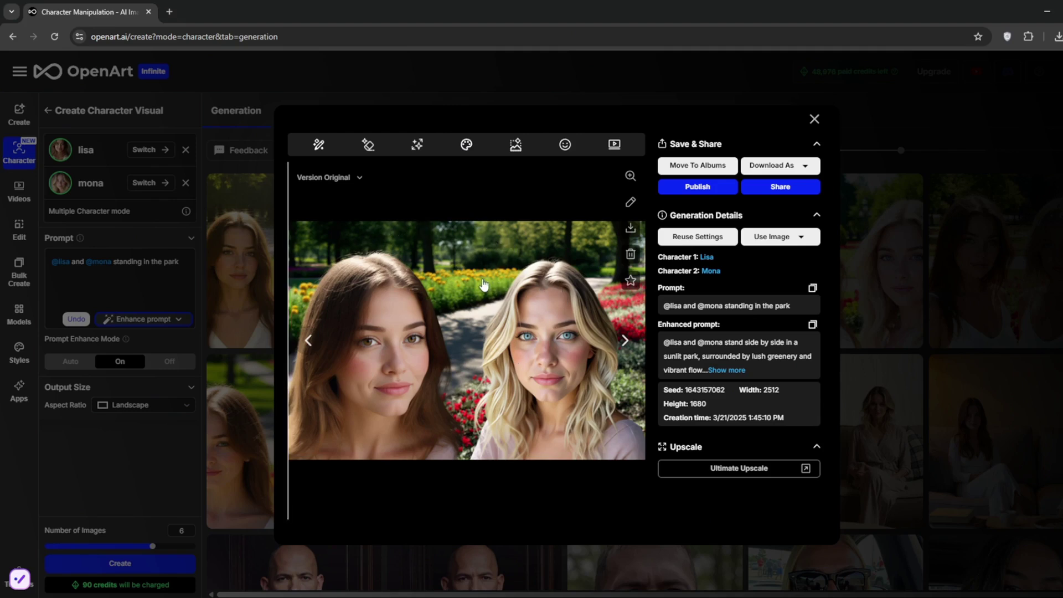
left_click(829, 117)
left_click(883, 368)
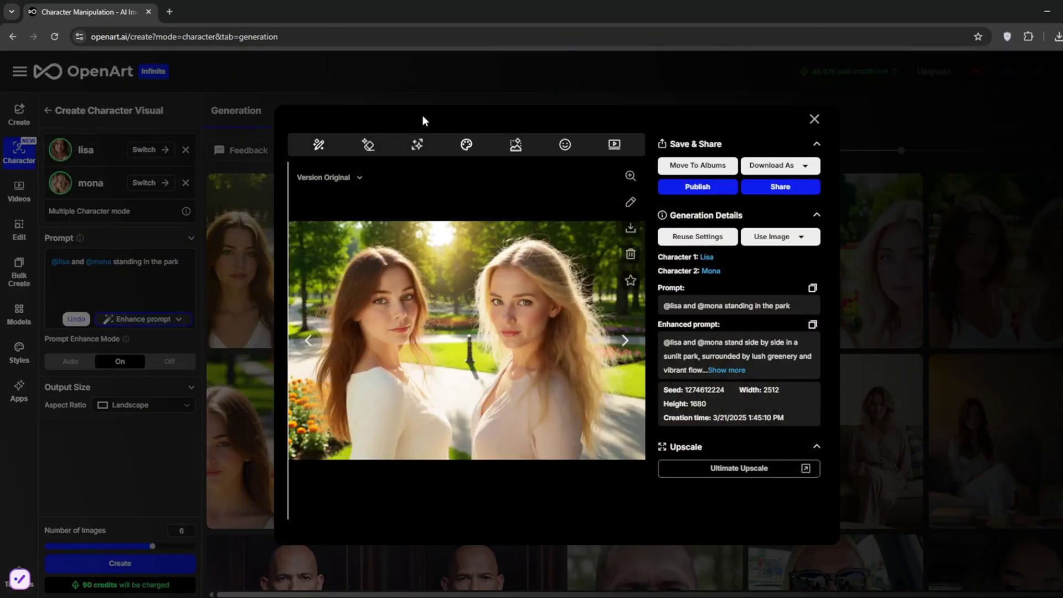
right_click(493, 365)
left_click(814, 118)
left_click(995, 253)
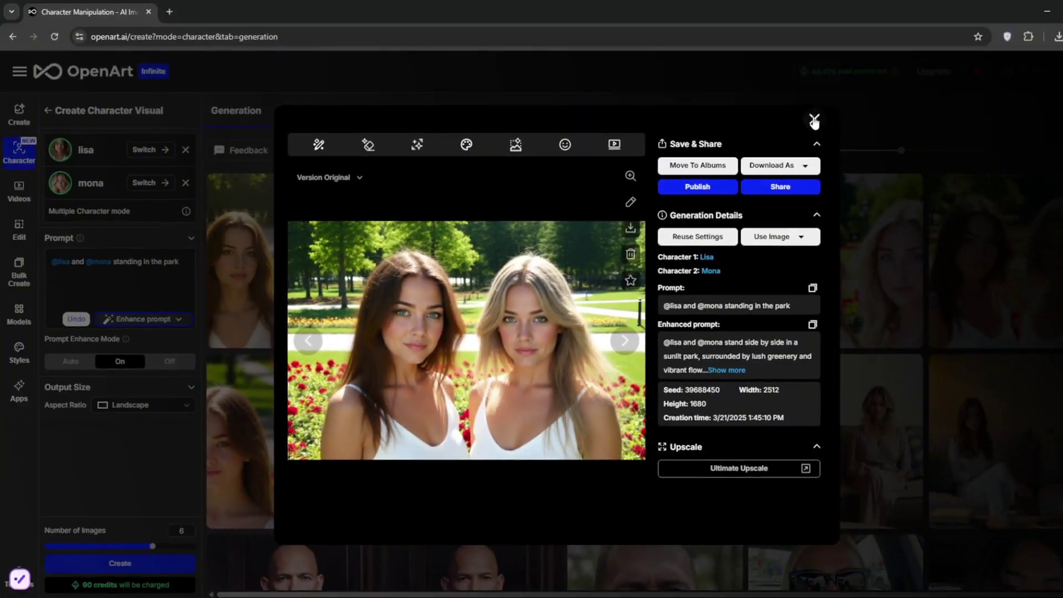
Close the viewer, remove Lisa from the characters, and begin creating a new character
left_click(940, 6)
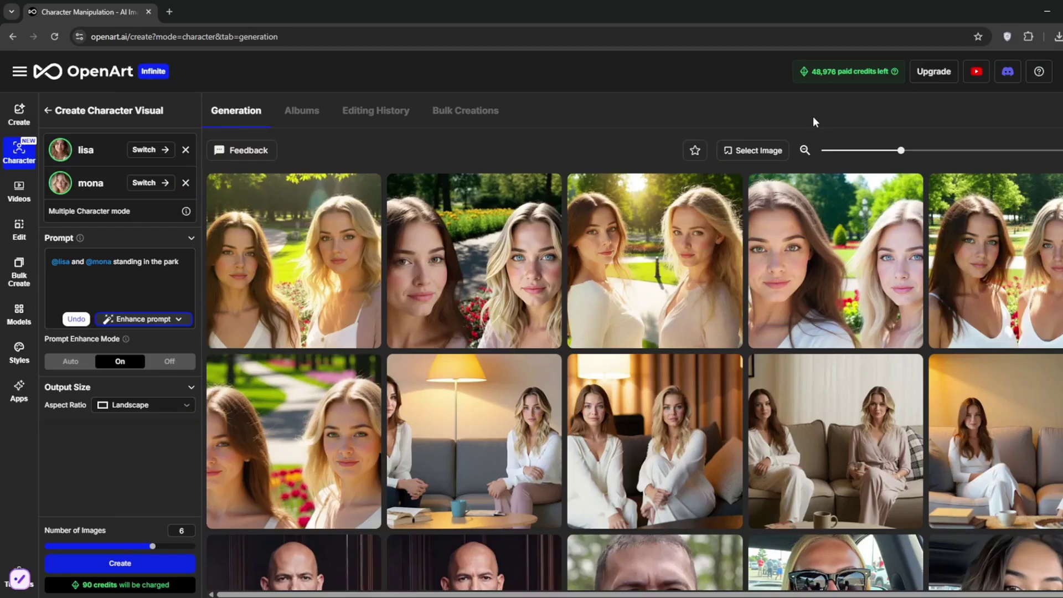
left_click(185, 151)
left_click(149, 148)
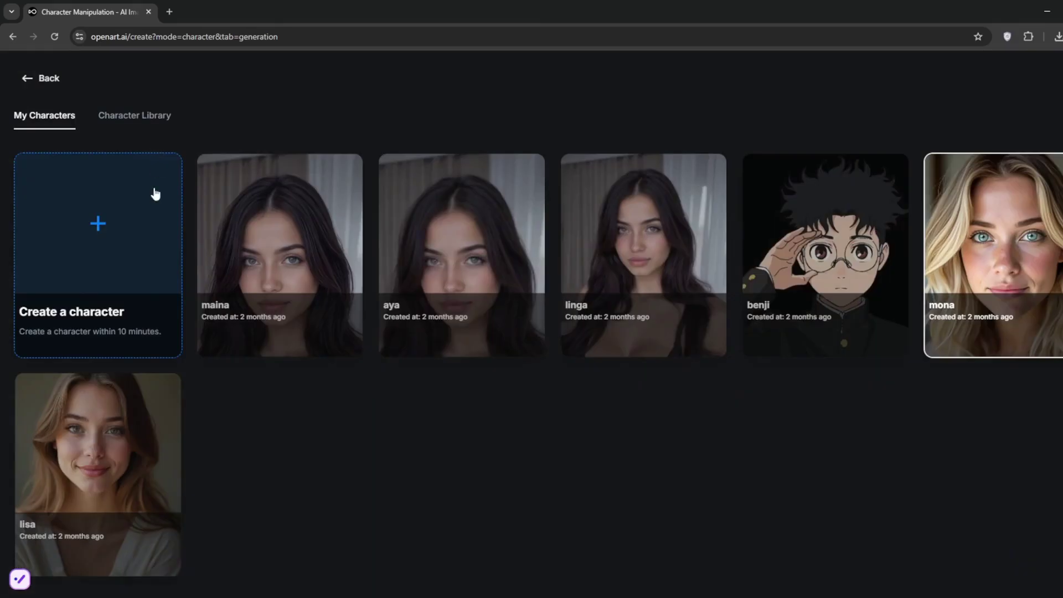
left_click(101, 225)
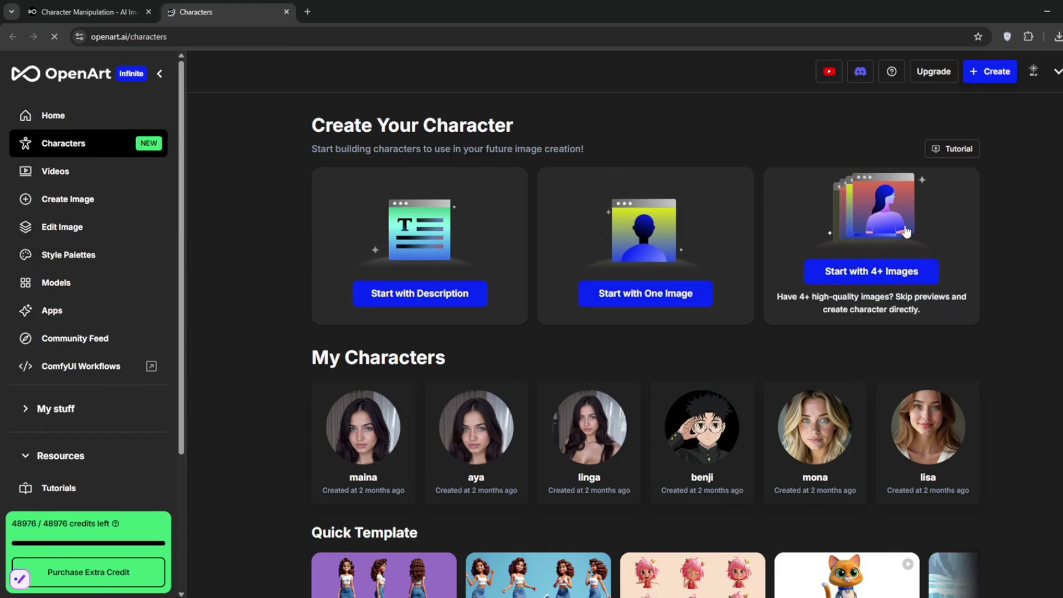
Build the character Yoli from one uploaded reference portrait
left_click(643, 270)
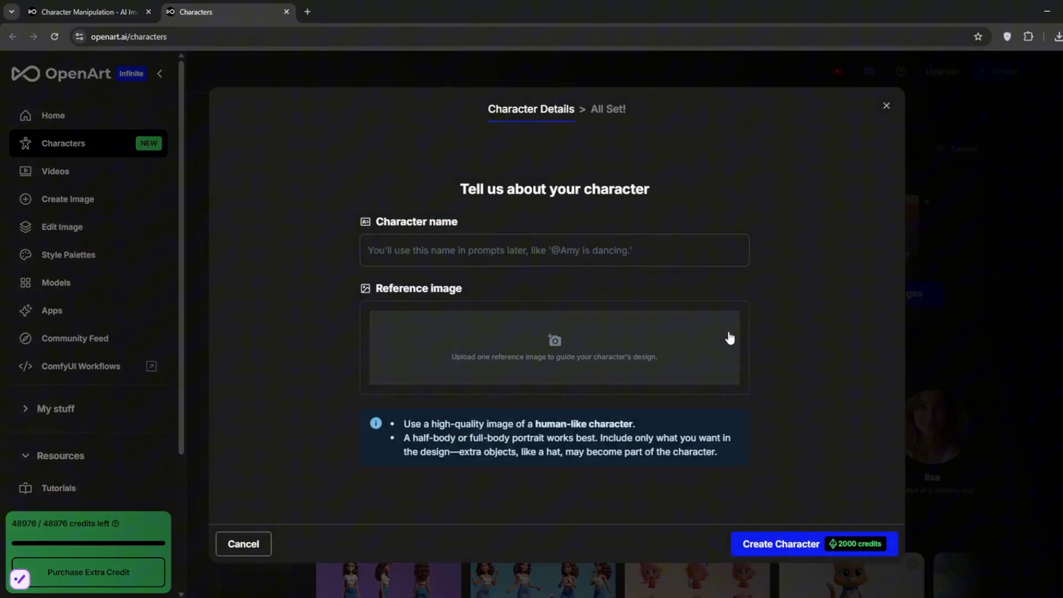
left_click(546, 250)
type("Yoli")
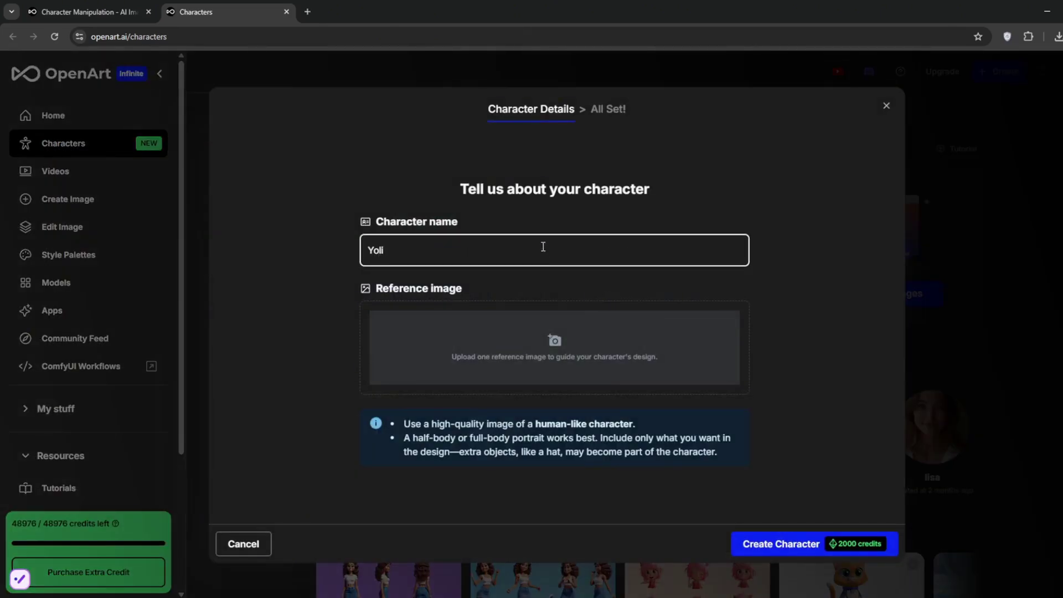
left_click(572, 338)
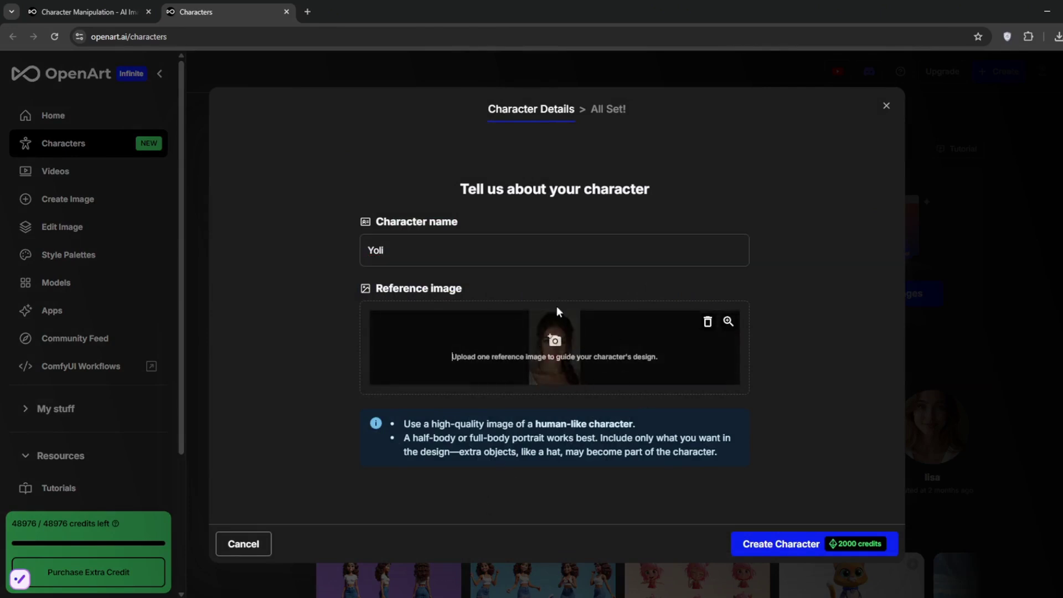
left_click(772, 546)
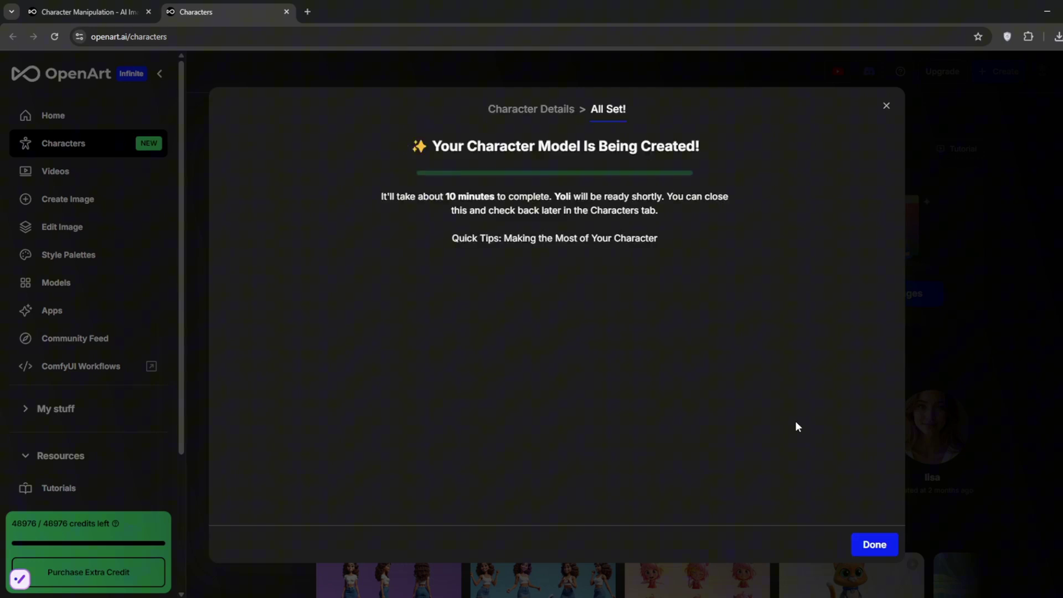
key("Escape")
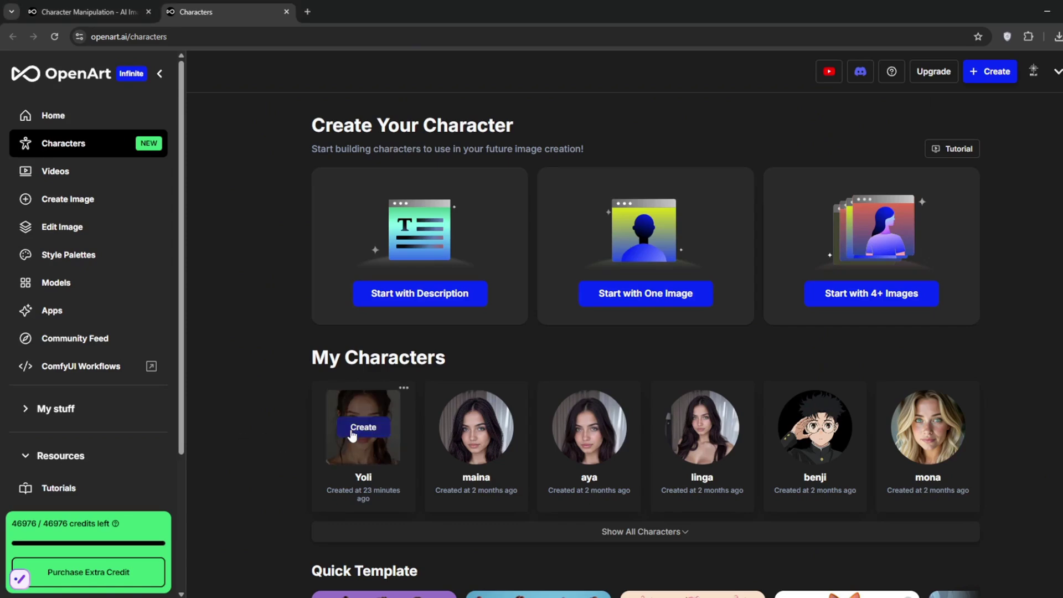
left_click(363, 431)
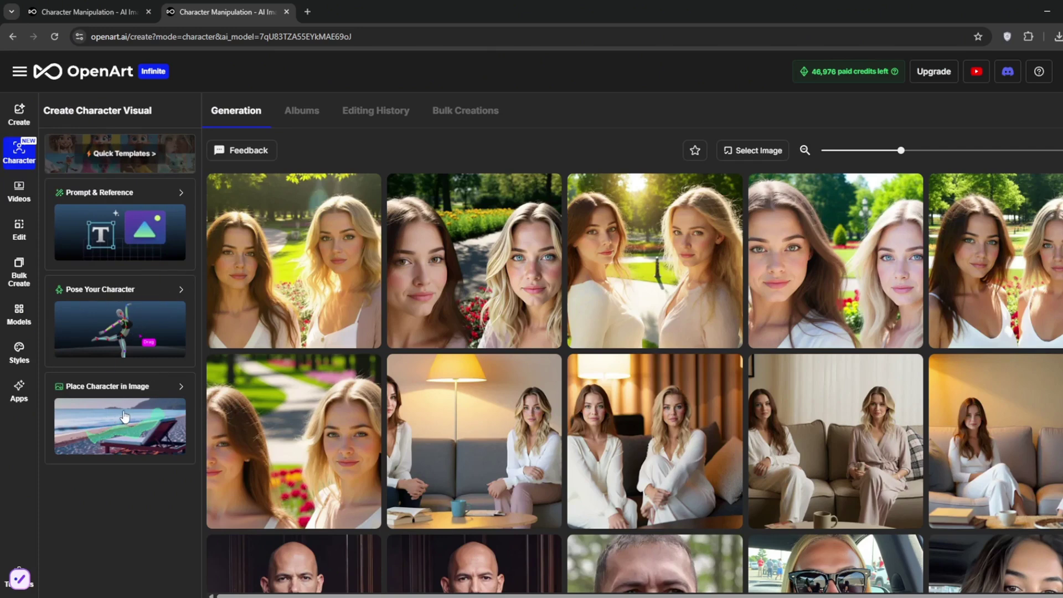
left_click(121, 192)
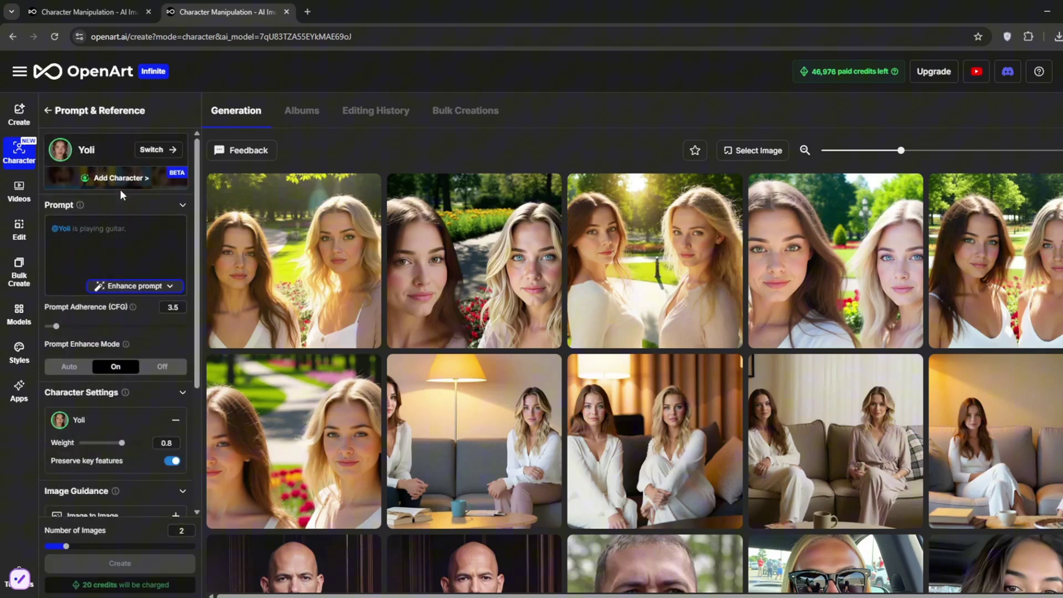
left_click(93, 231)
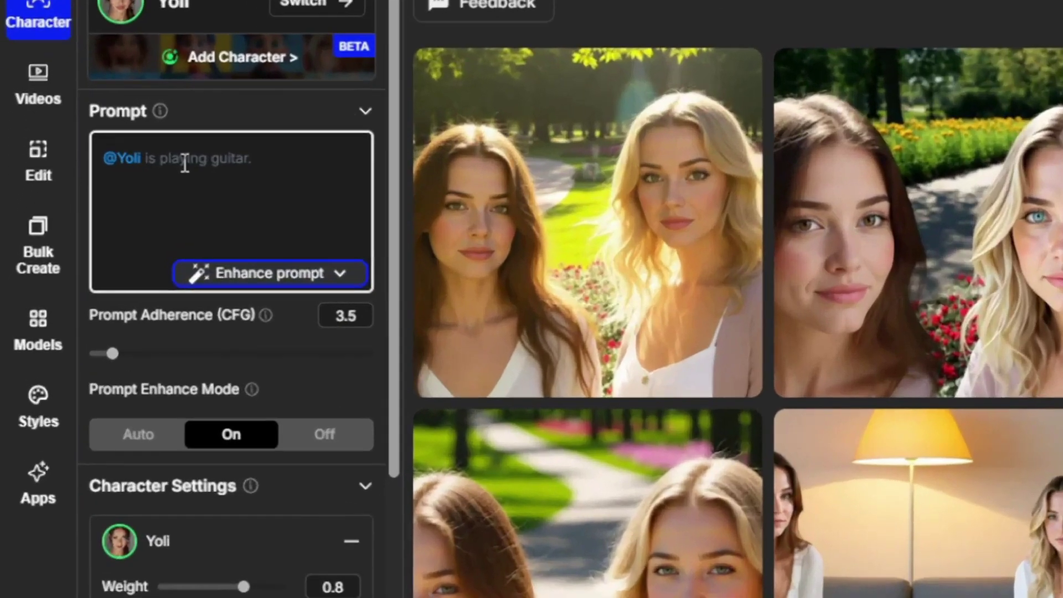
type("in her room, sitting on a ch")
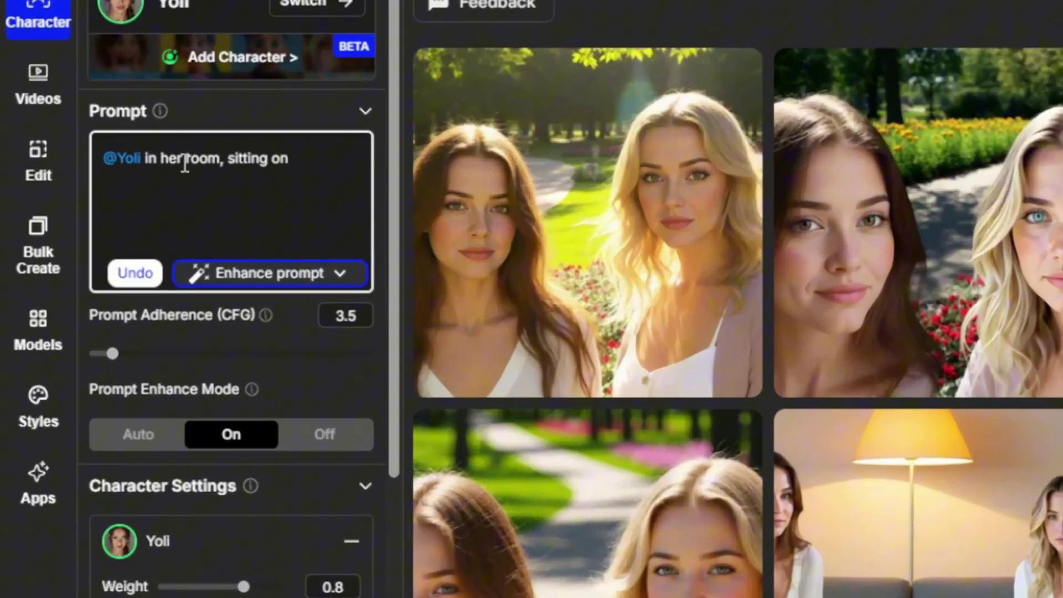
key("BackSpace")
key("BackSpace")
key("BackSpace")
key("BackSpace")
type("her bed sid")
type("e")
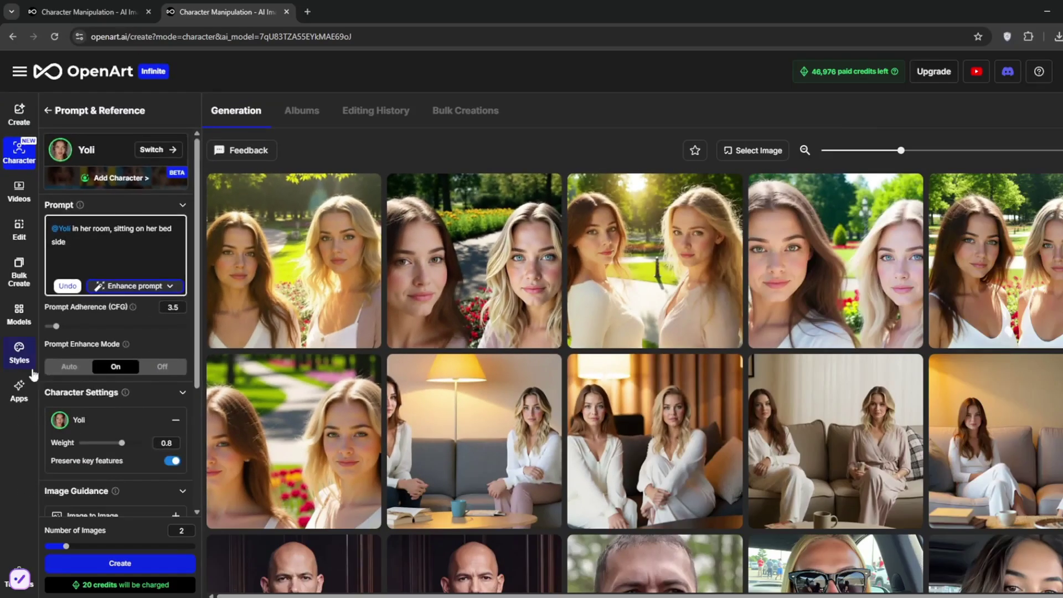
Set Number of Images to 4 and generate the bed images
scroll(299, 488, "down", 1)
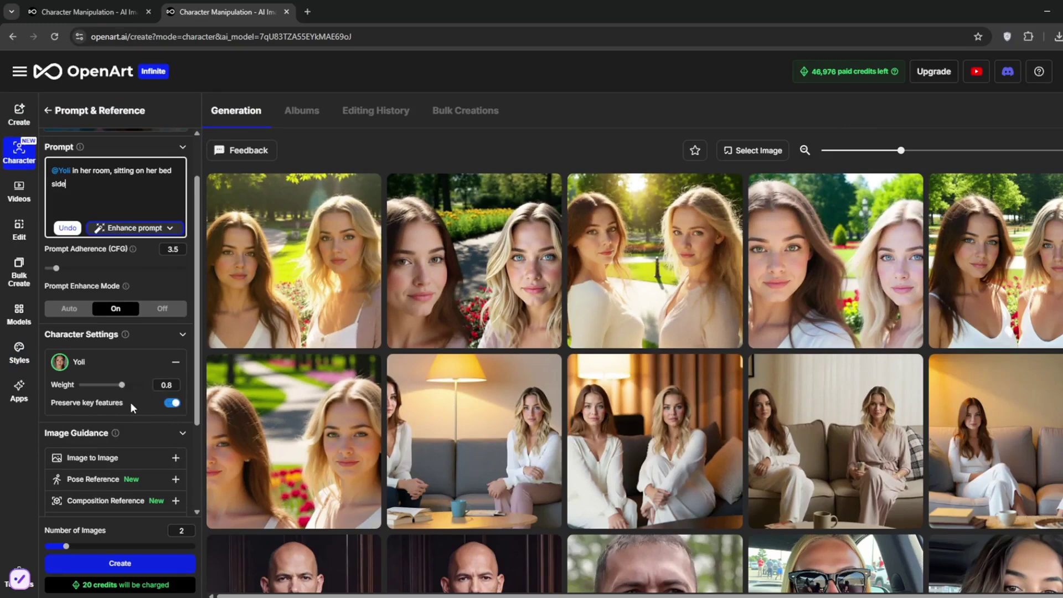
left_click_drag(79, 548, 109, 547)
left_click(142, 564)
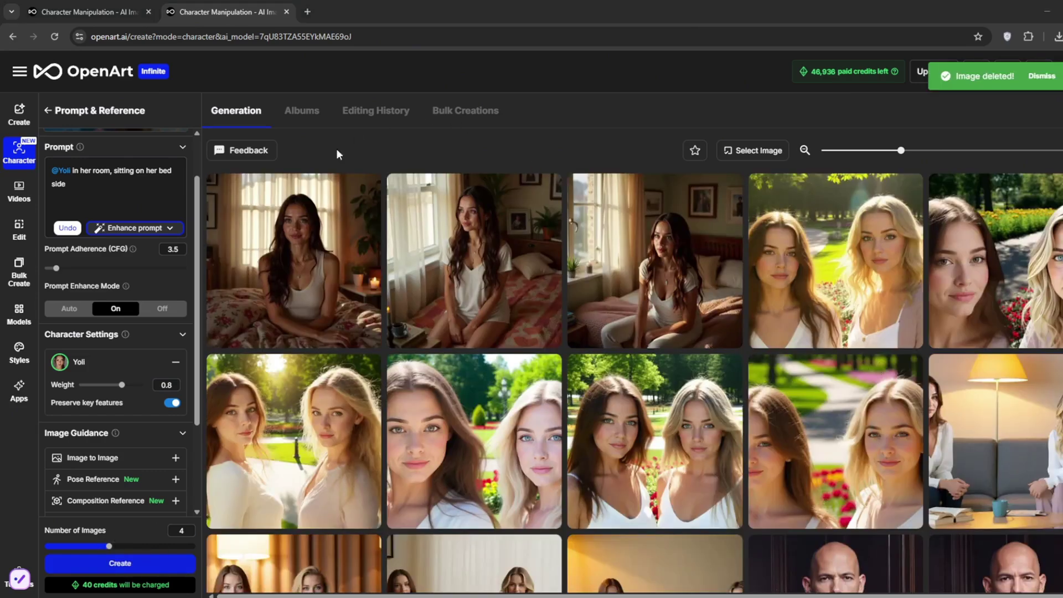
left_click(288, 249)
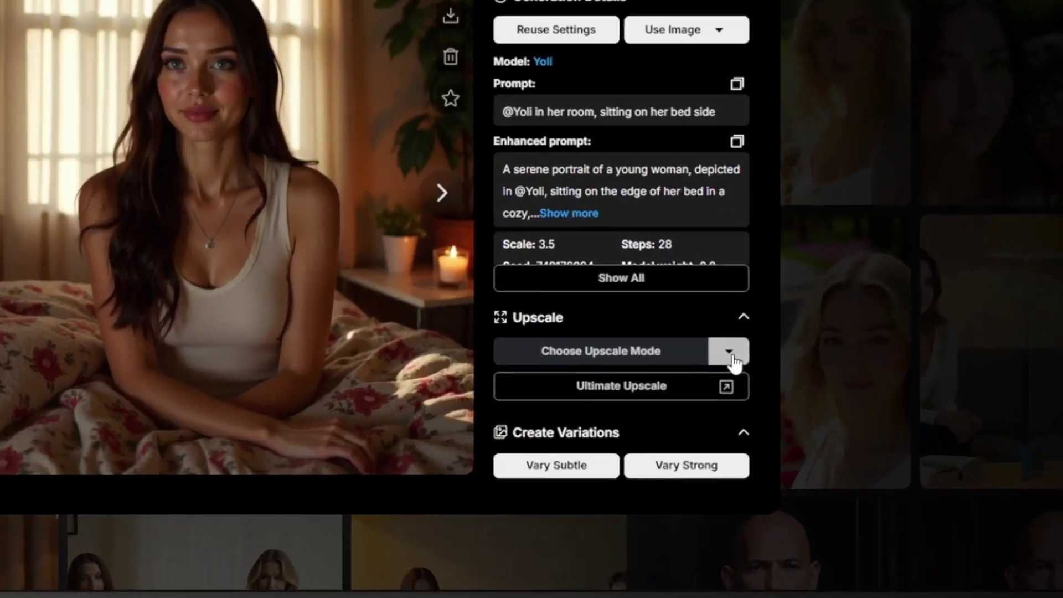
left_click(810, 441)
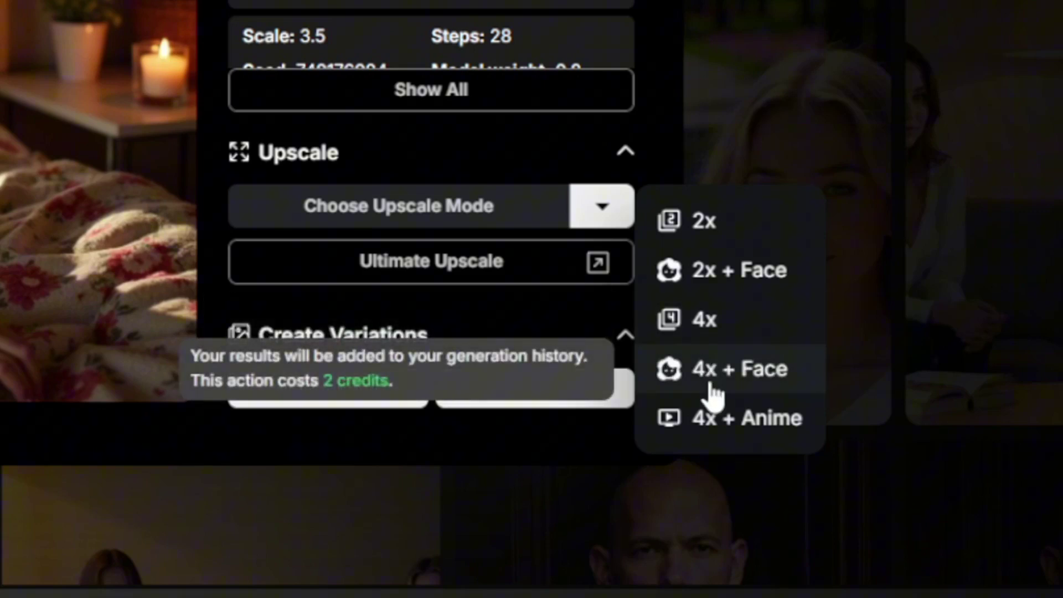
left_click(501, 330)
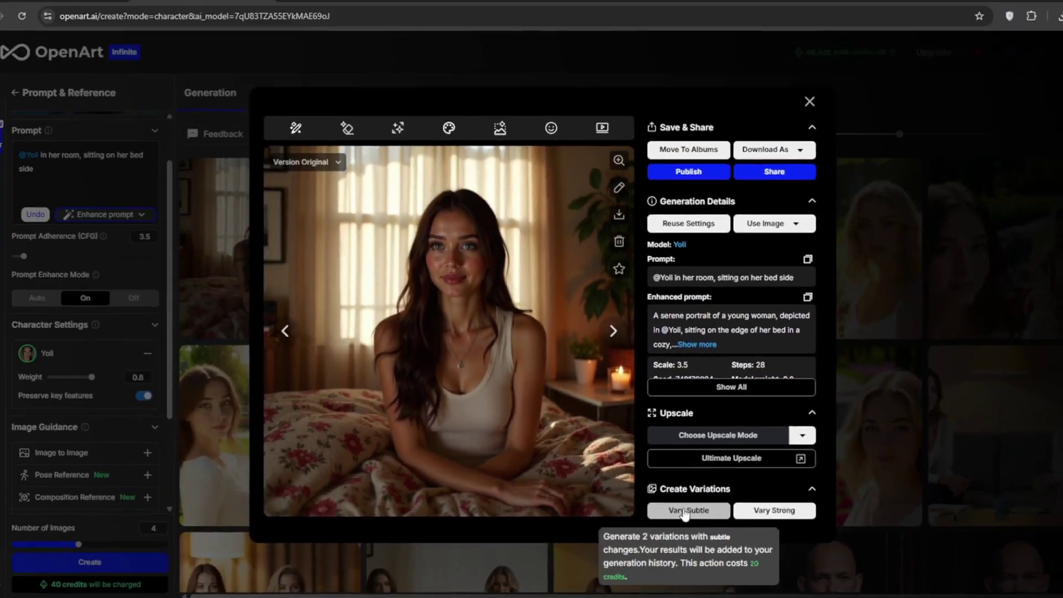
left_click(60, 183)
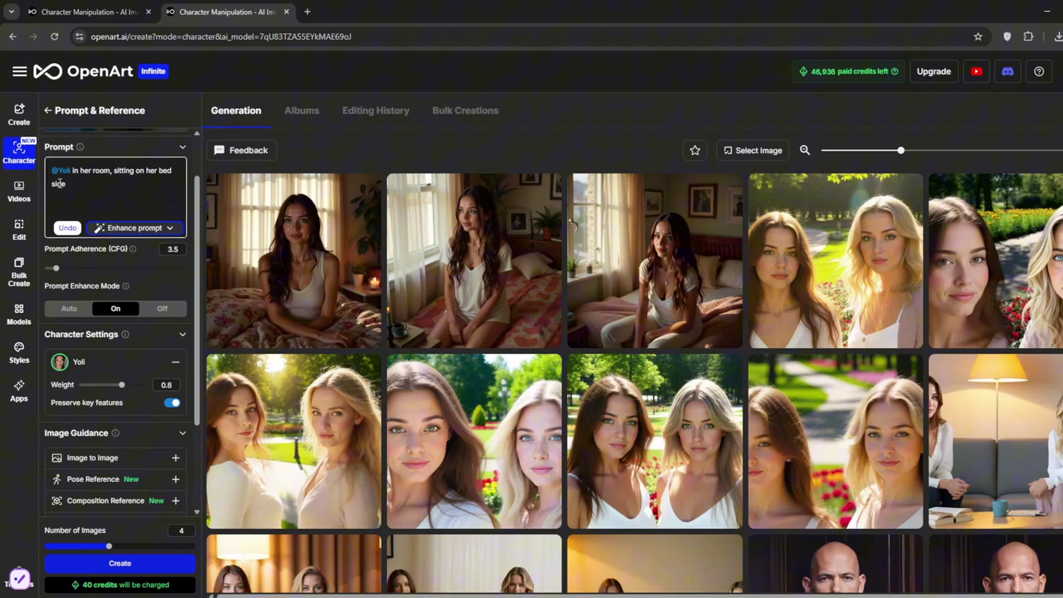
Add mona beside Yoli with 'is sitting on the other side of the bed' and generate
scroll(60, 183, "up", 1)
left_click(120, 178)
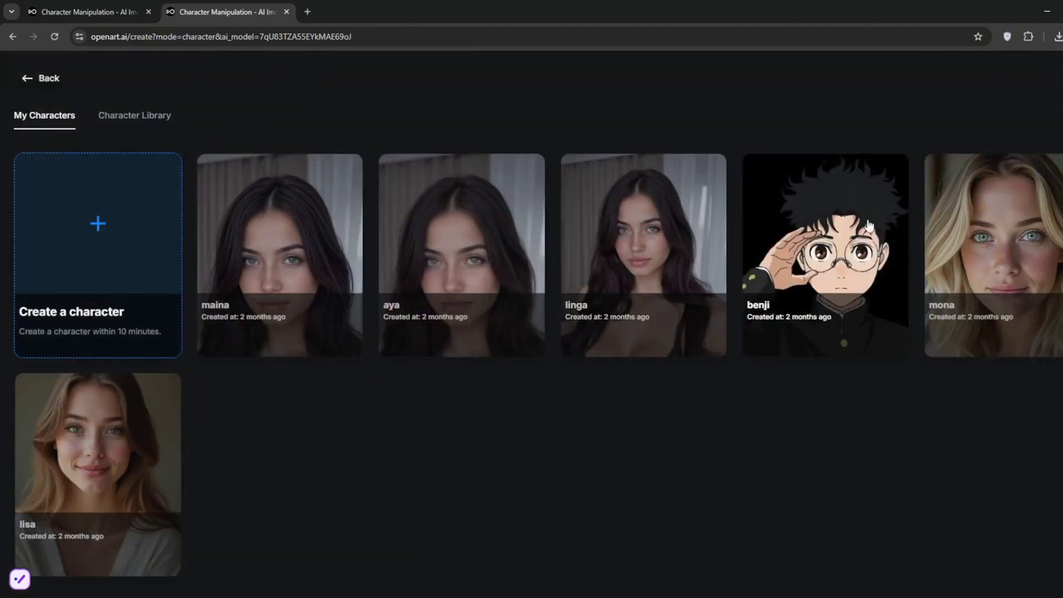
left_click(1009, 255)
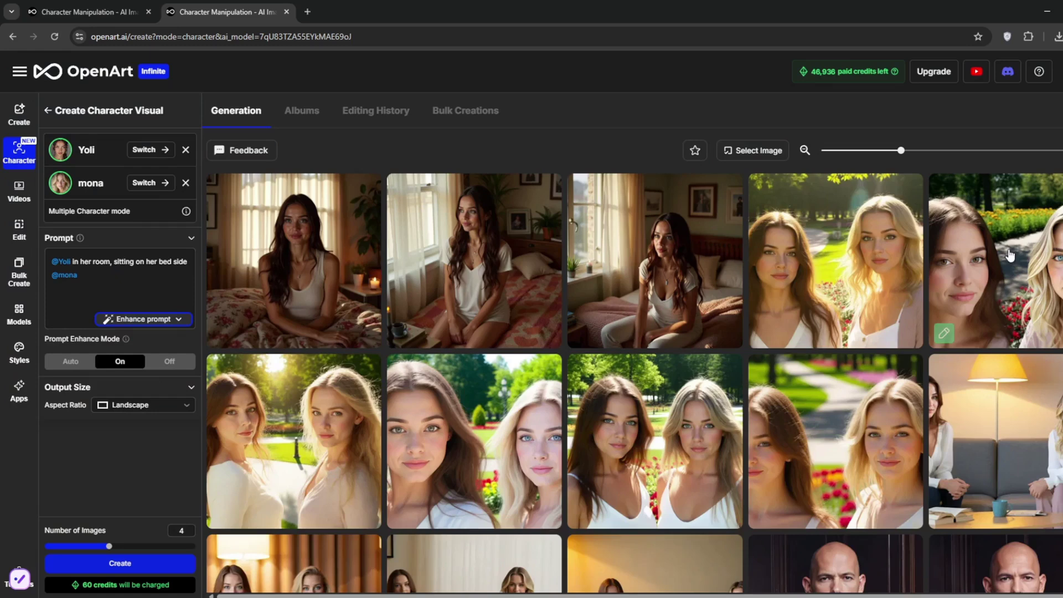
left_click(80, 275)
type("is")
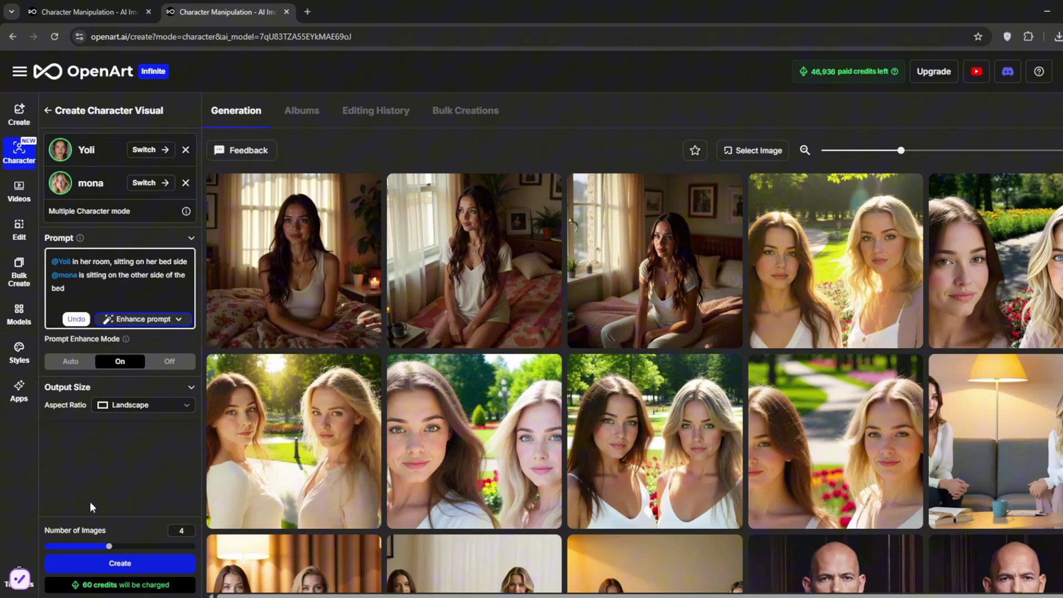
left_click(111, 566)
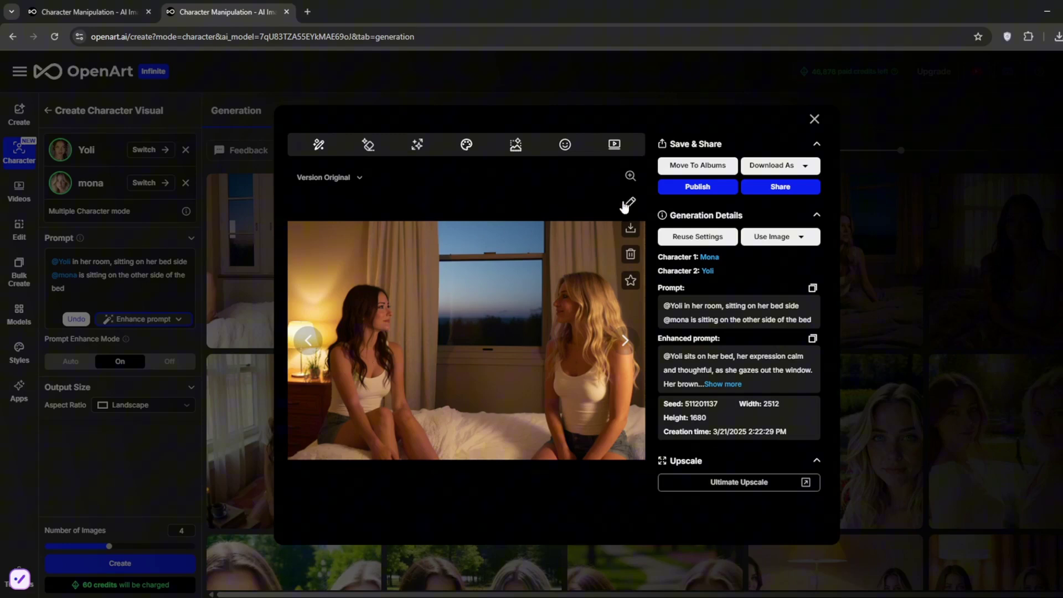
Animate the Yoli-and-mona bed image with Kling at 5s, Pro quality
left_click(615, 146)
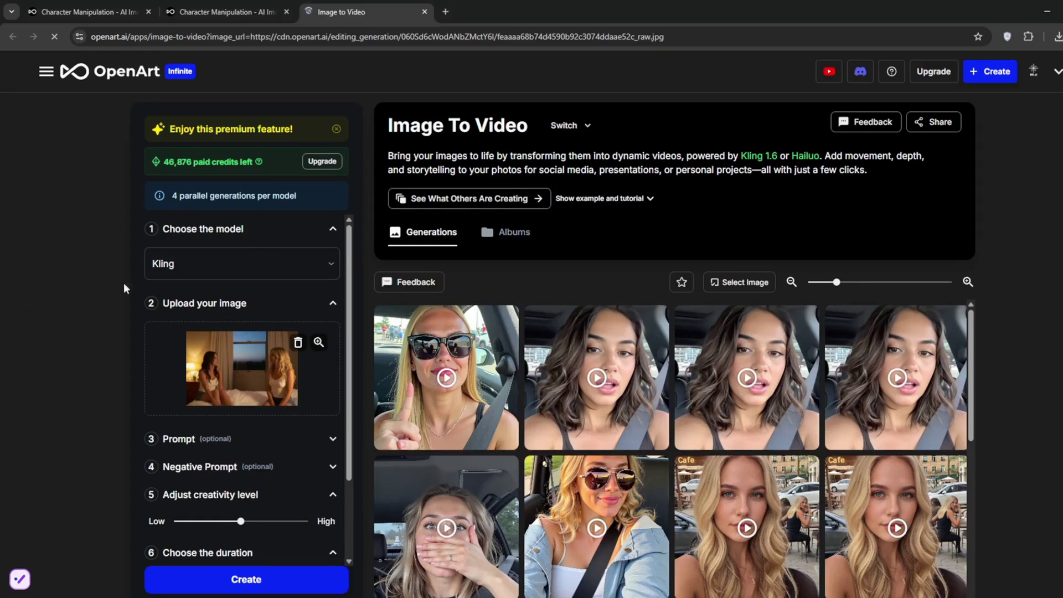
left_click(296, 264)
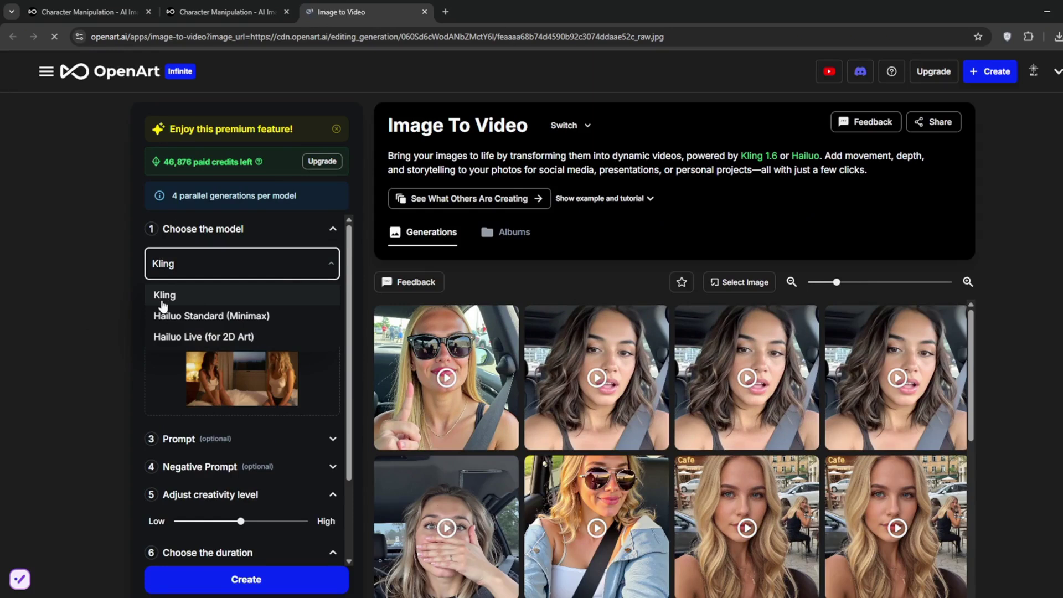
left_click(191, 298)
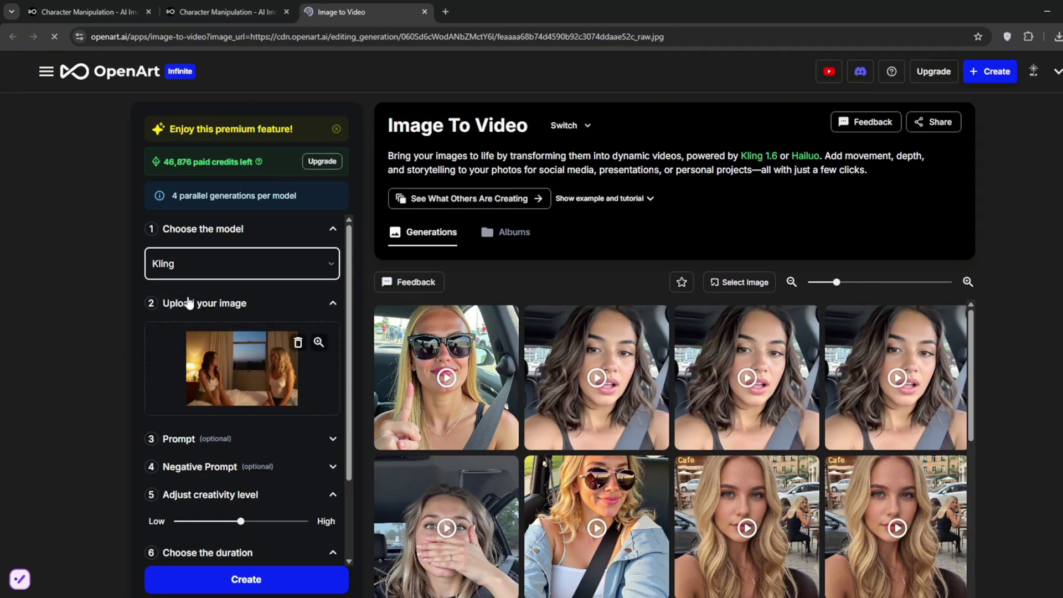
scroll(189, 304, "down", 2)
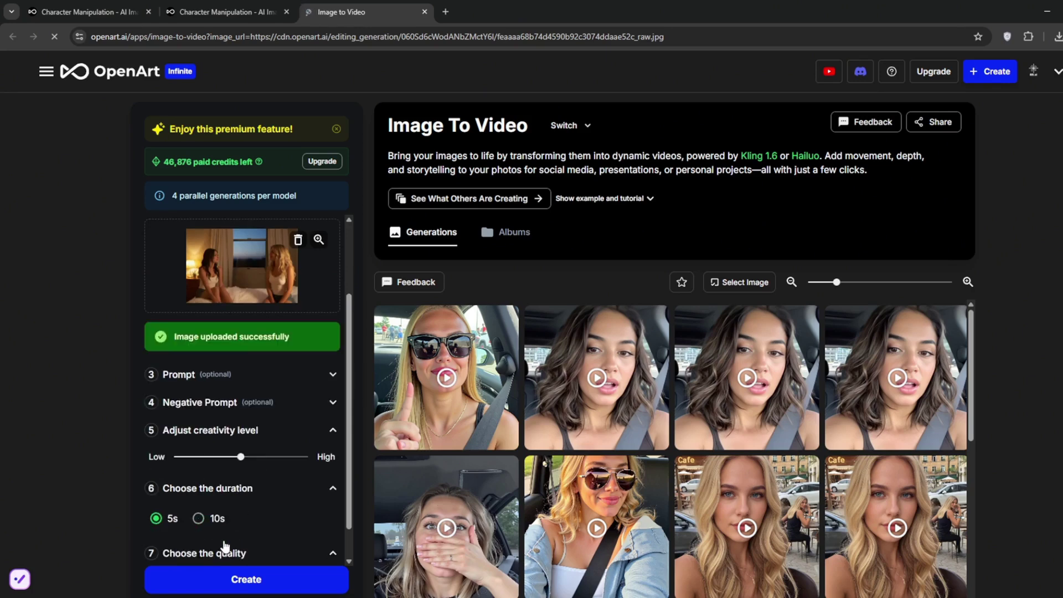
scroll(273, 523, "down", 1)
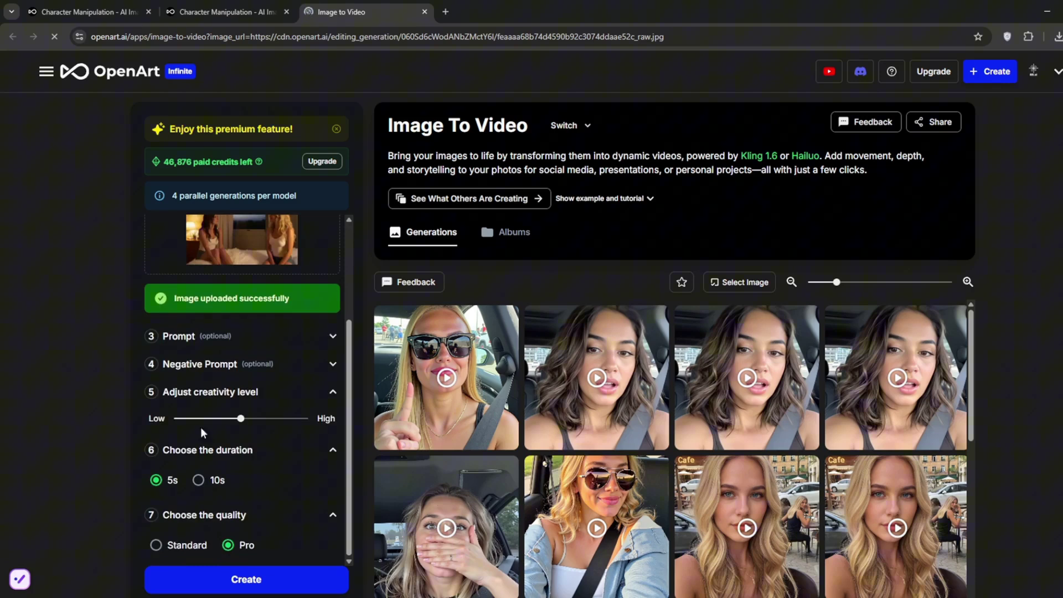
left_click(247, 580)
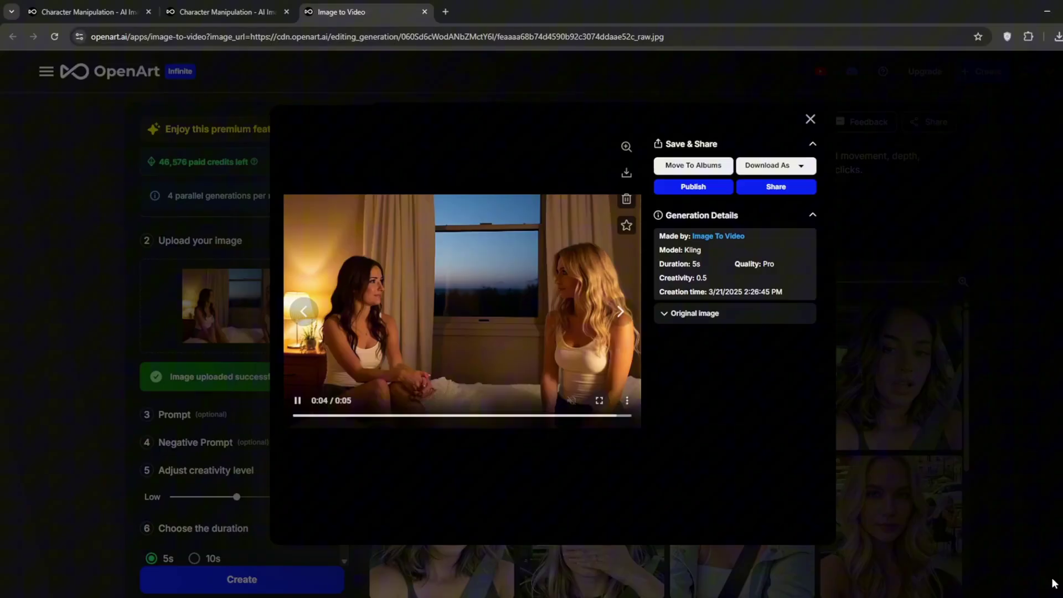
Generate a Kling video from the pasted prompt of the woman shocked, covering her mouth
left_click(1011, 273)
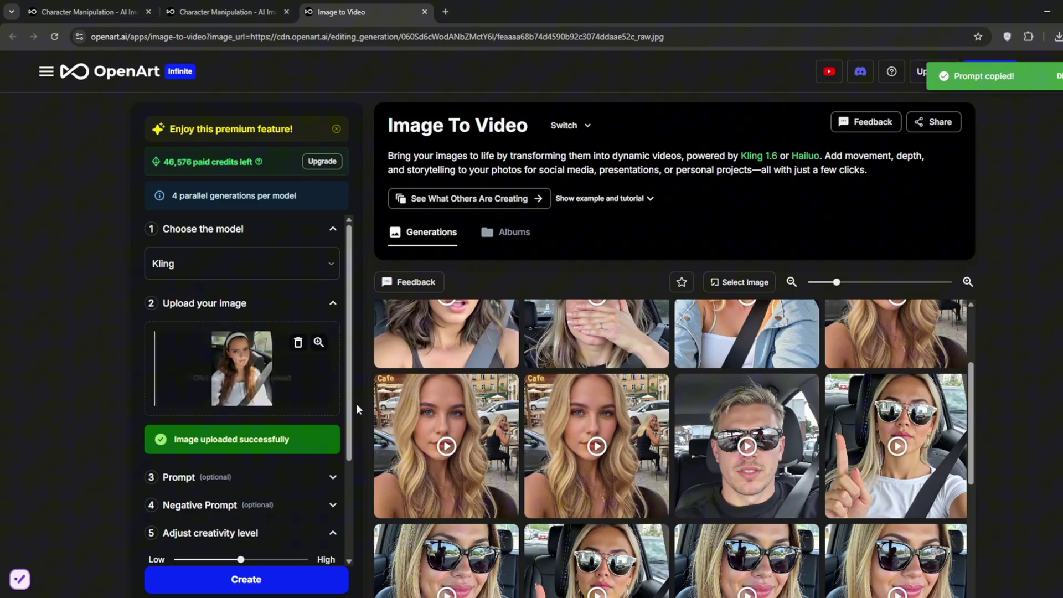
scroll(317, 399, "down", 2)
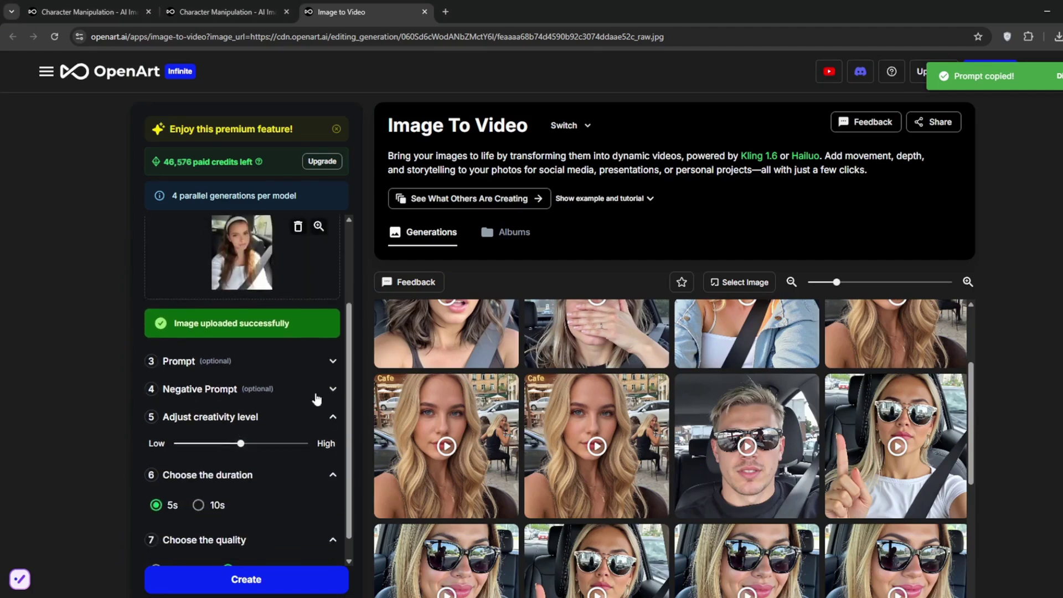
left_click(333, 366)
key("ctrl+v")
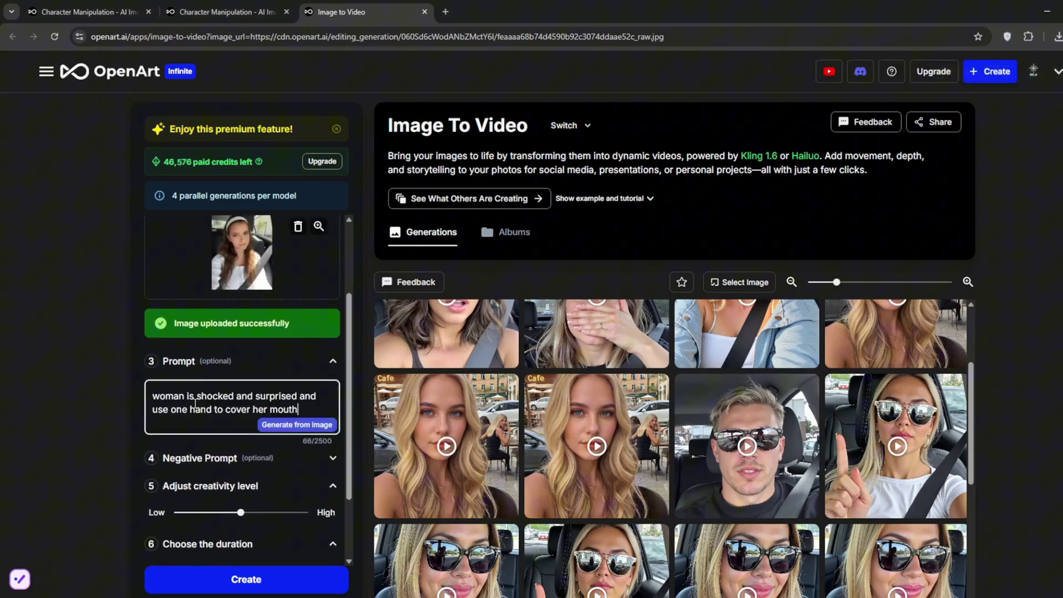
scroll(303, 485, "down", 2)
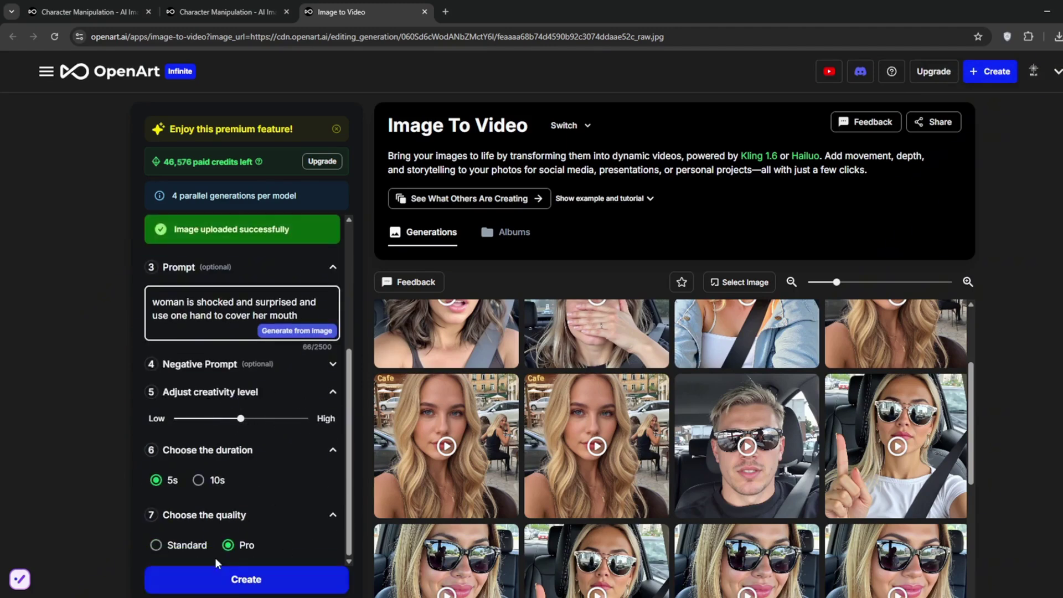
left_click(235, 581)
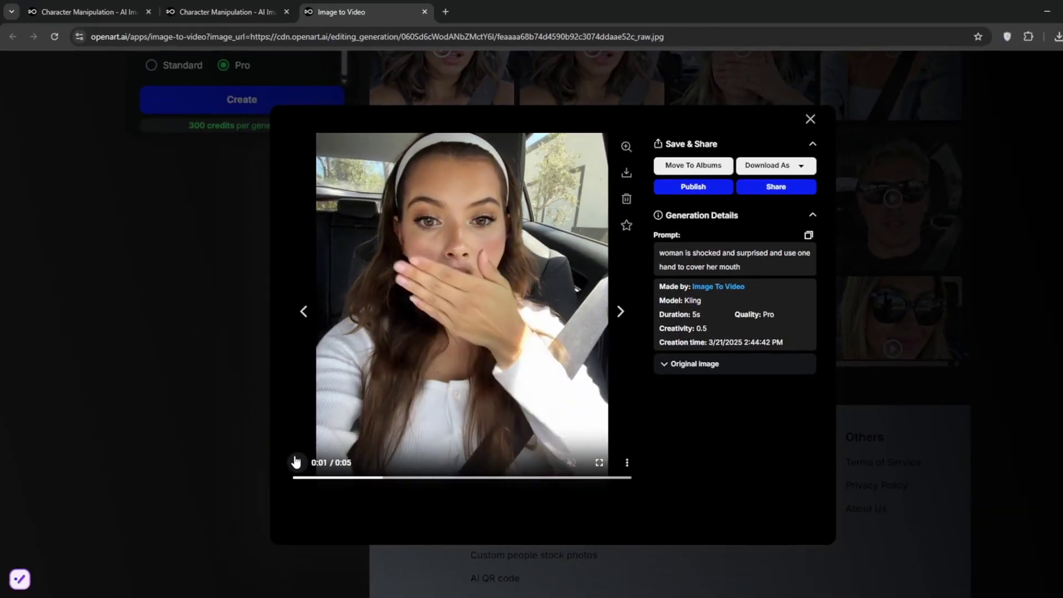
Dismiss the finished video viewer to return to the Image to Video gallery
left_click(1047, 283)
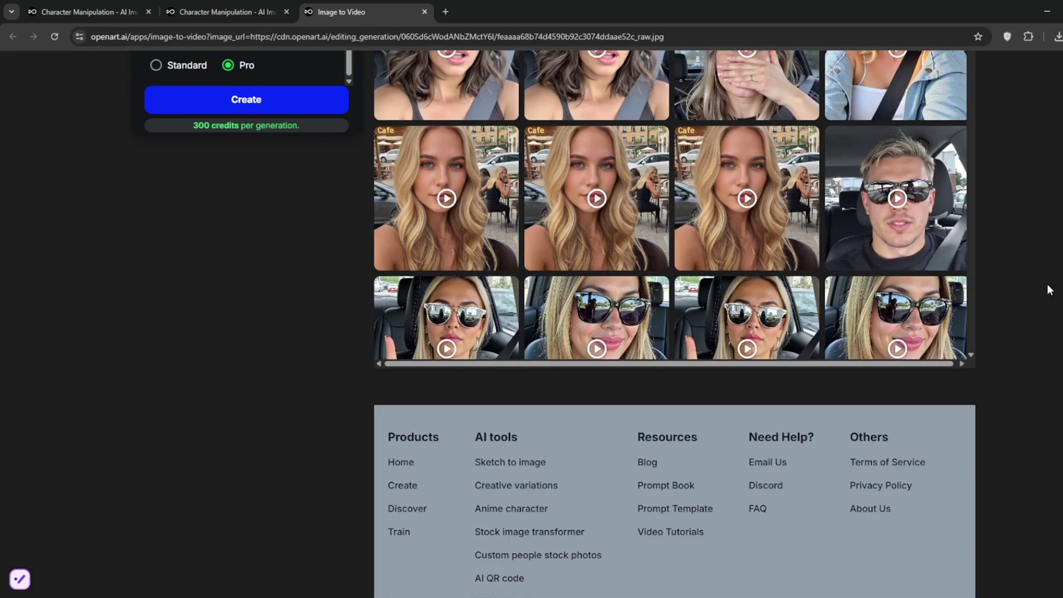